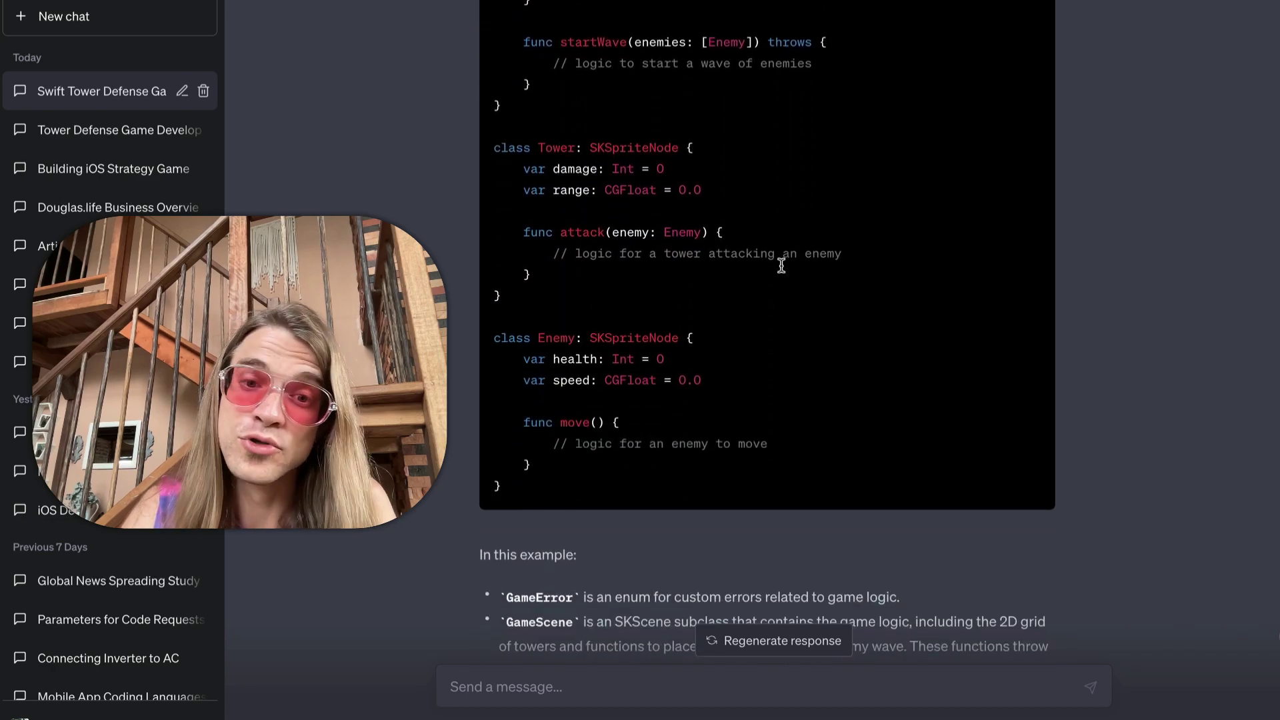
scroll(783, 268, down, 1)
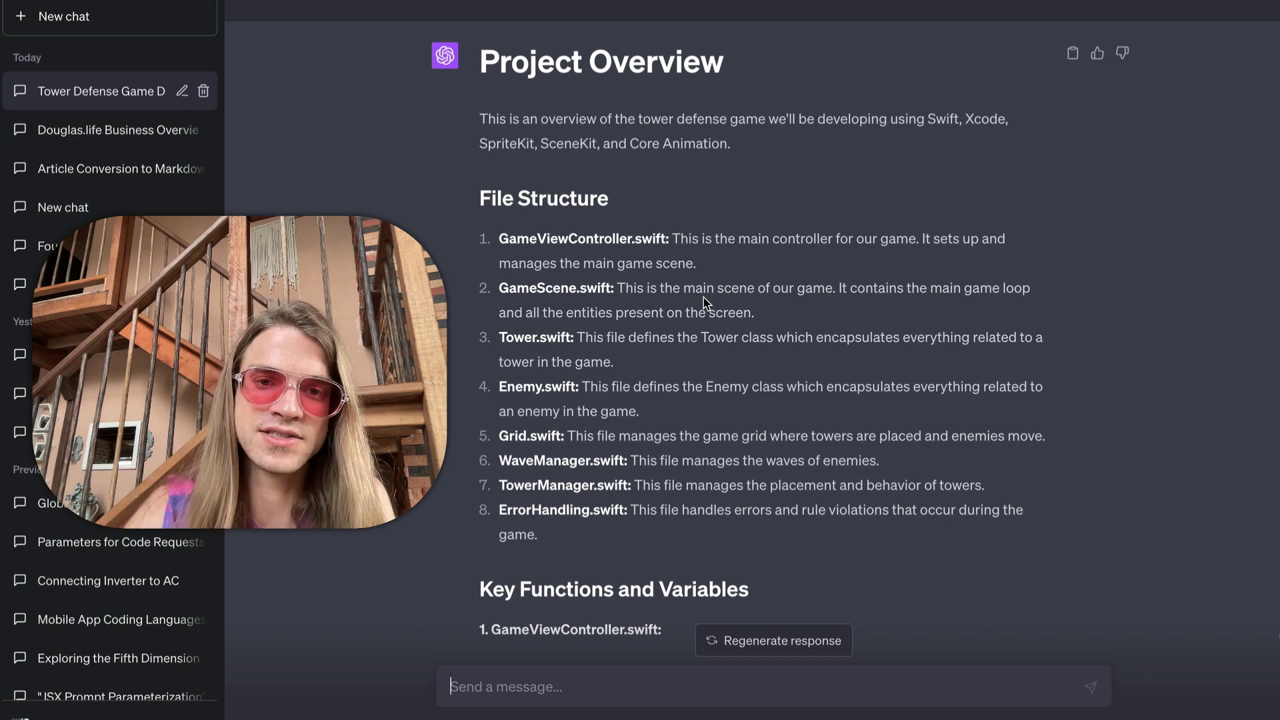
Step: Scroll down the Cogo tower defense chat to the Tower.swift skeleton reply
scroll(706, 334, down, 15)
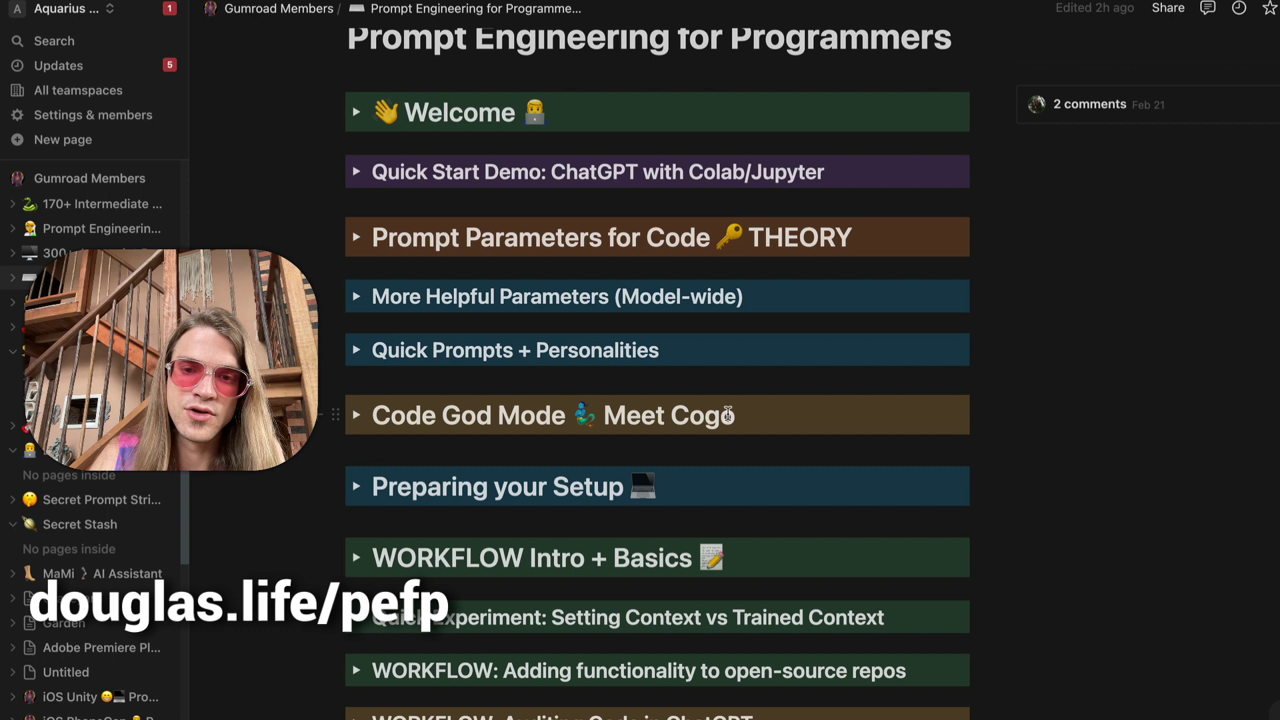
Step: Highlight the word Cogo in the 'Code God Mode Meet Cogo' heading, then clear the selection
drag(728, 415, 671, 416)
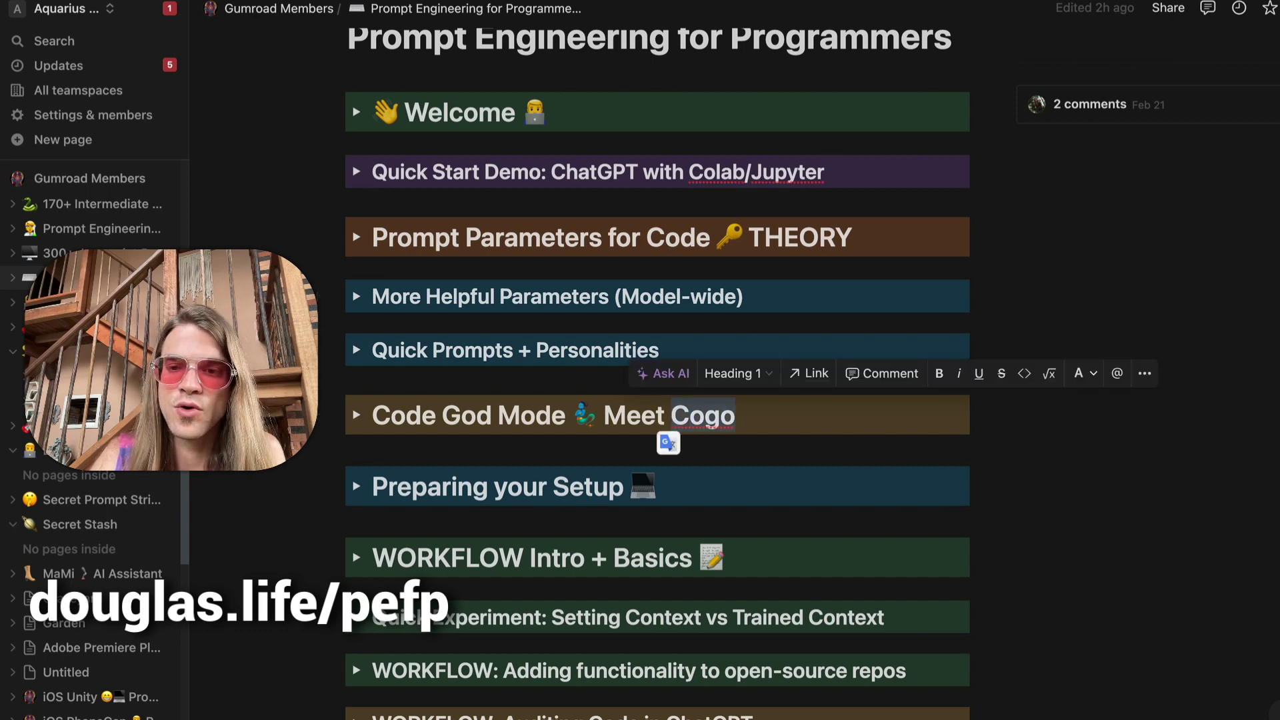
click(1002, 445)
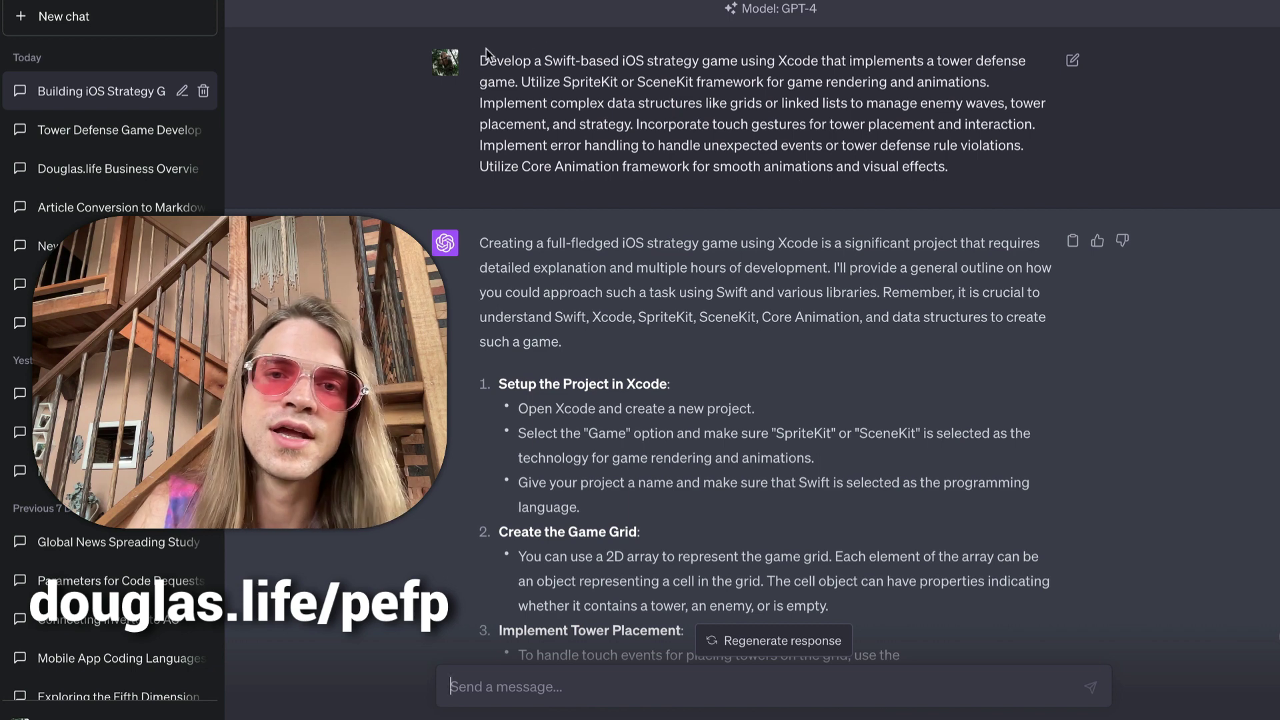
Step: Highlight the original strategy game prompt, look over the answer, then clear the highlight
drag(480, 54, 976, 180)
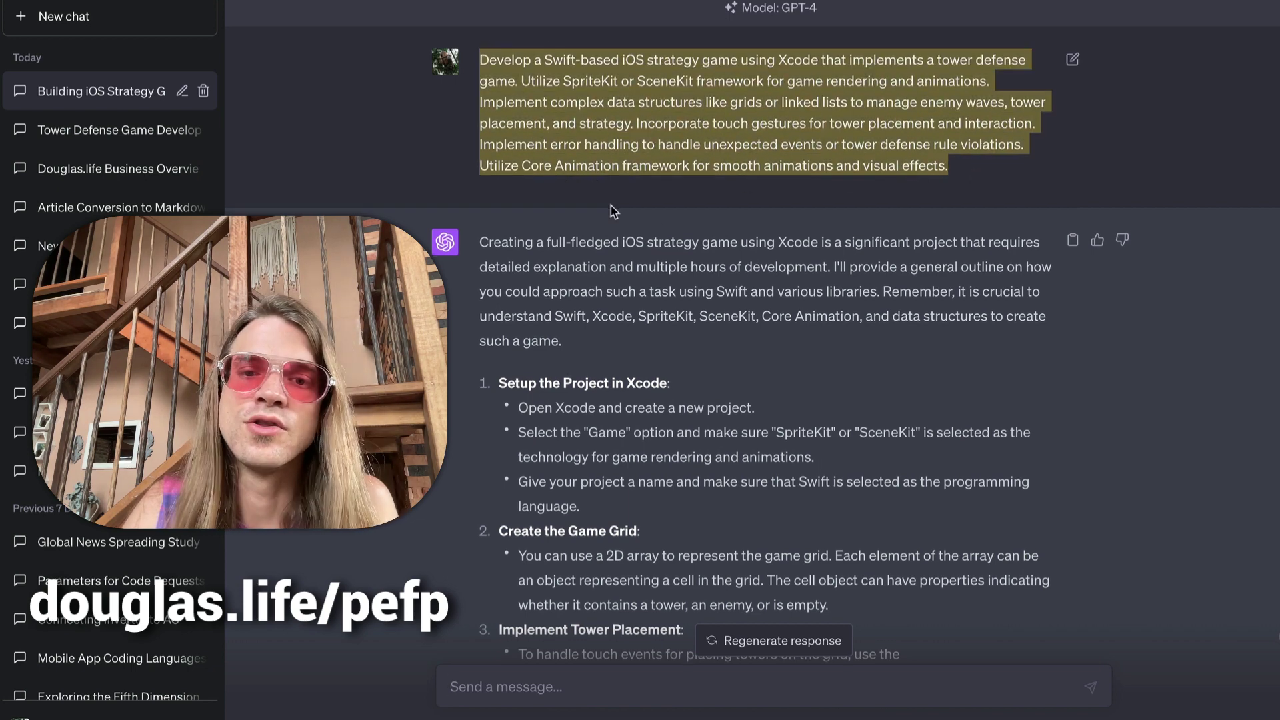
scroll(610, 205, down, 5)
scroll(611, 205, up, 4)
scroll(612, 210, up, 2)
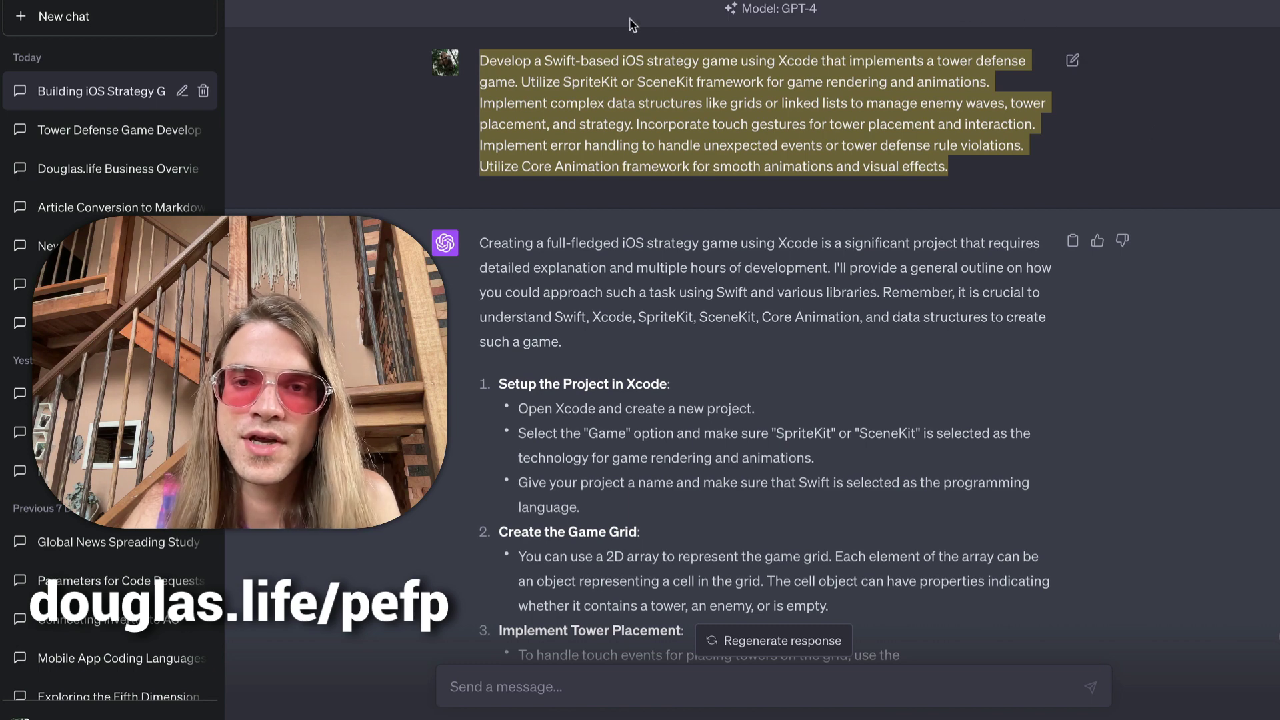
click(606, 184)
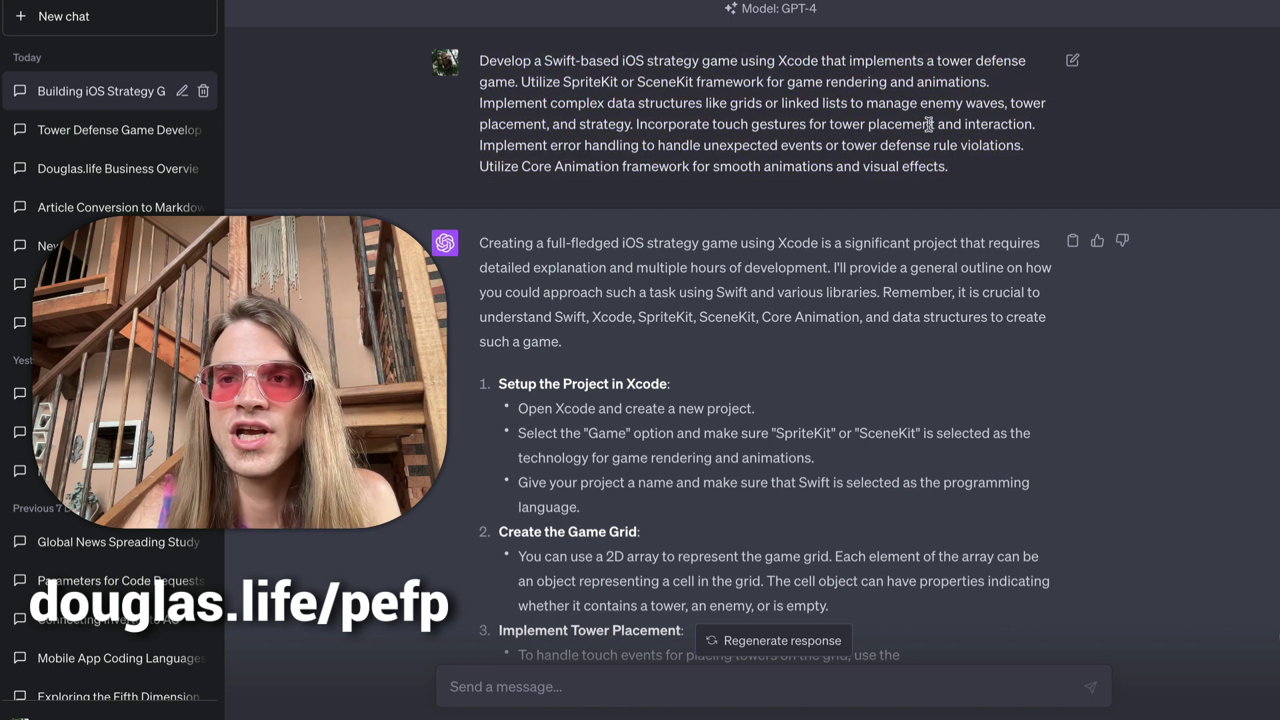
Step: Scroll to the end of the answer and highlight its closing paragraph
scroll(832, 234, down, 7)
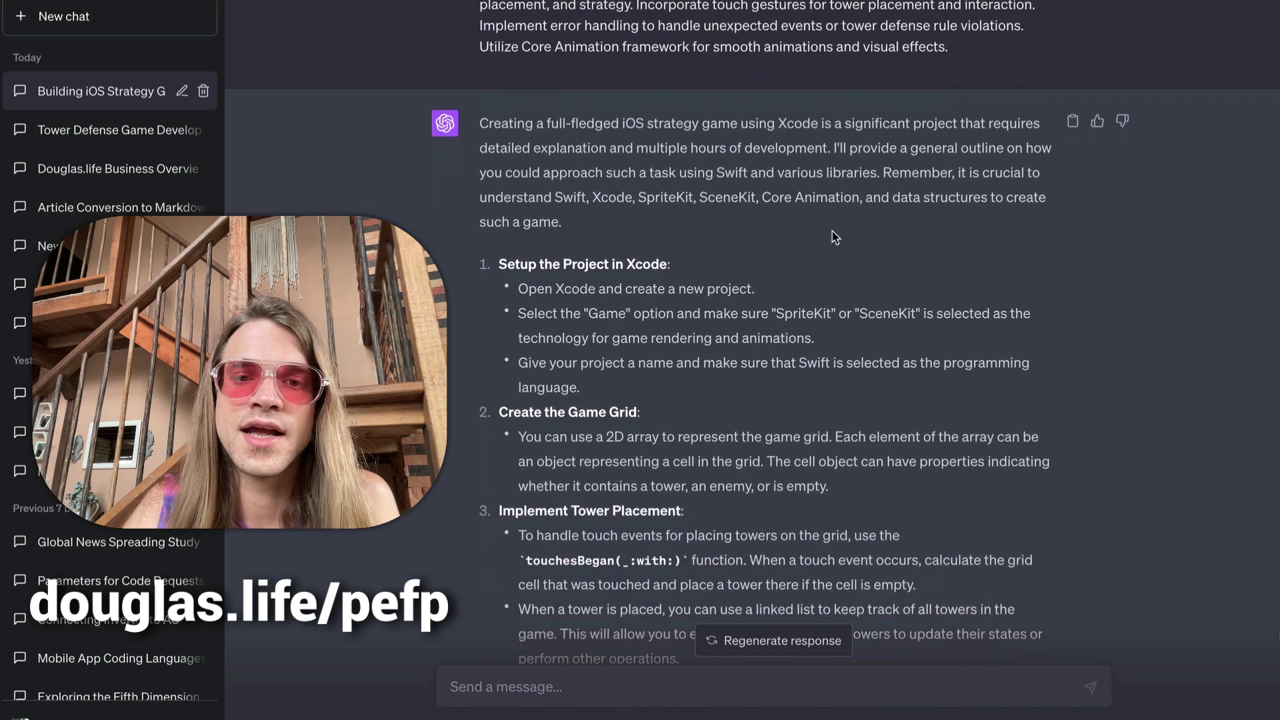
scroll(832, 231, down, 6)
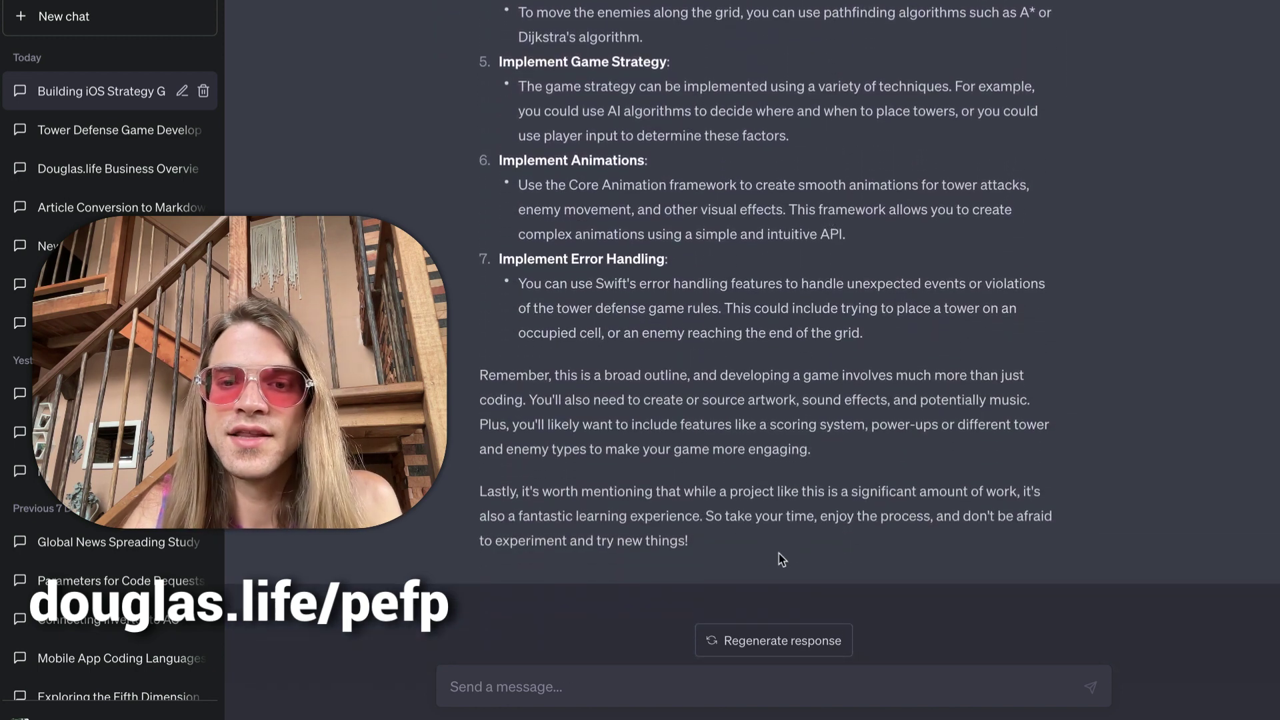
drag(754, 548, 473, 490)
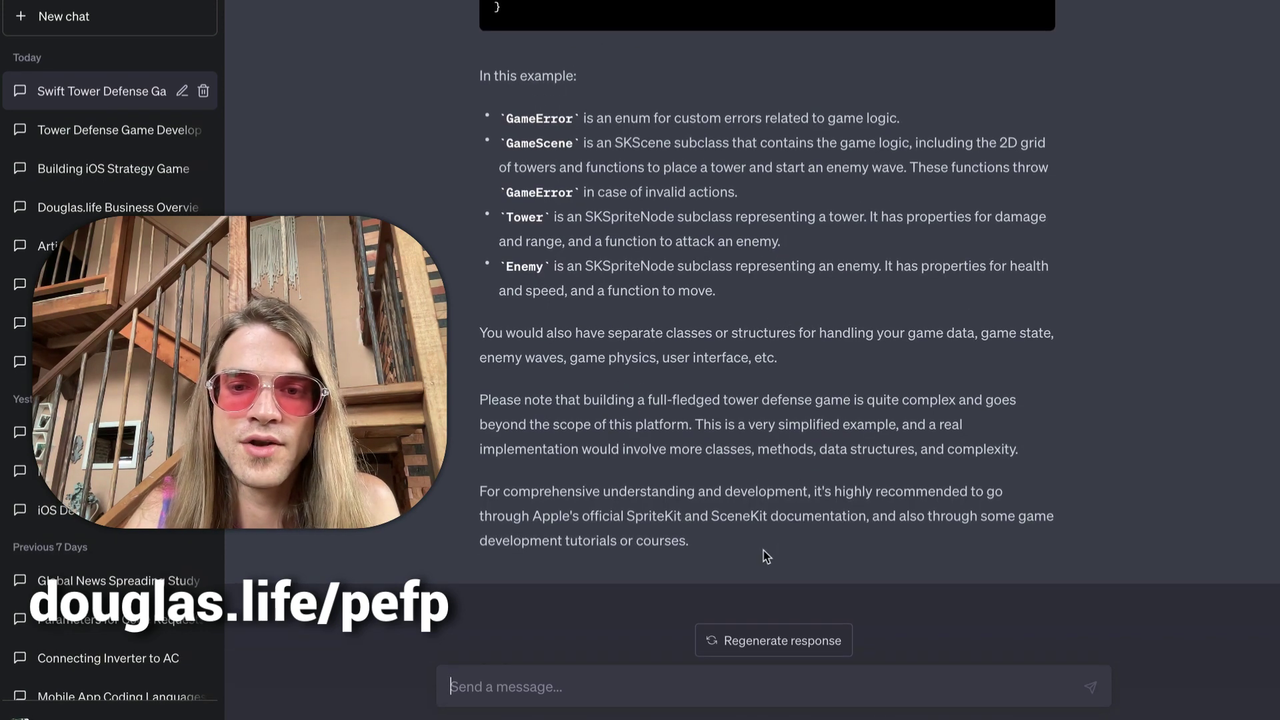
Step: Highlight the final paragraph and the word 'documentation', then select the parameter-list prompt above
drag(766, 557, 736, 511)
click(779, 511)
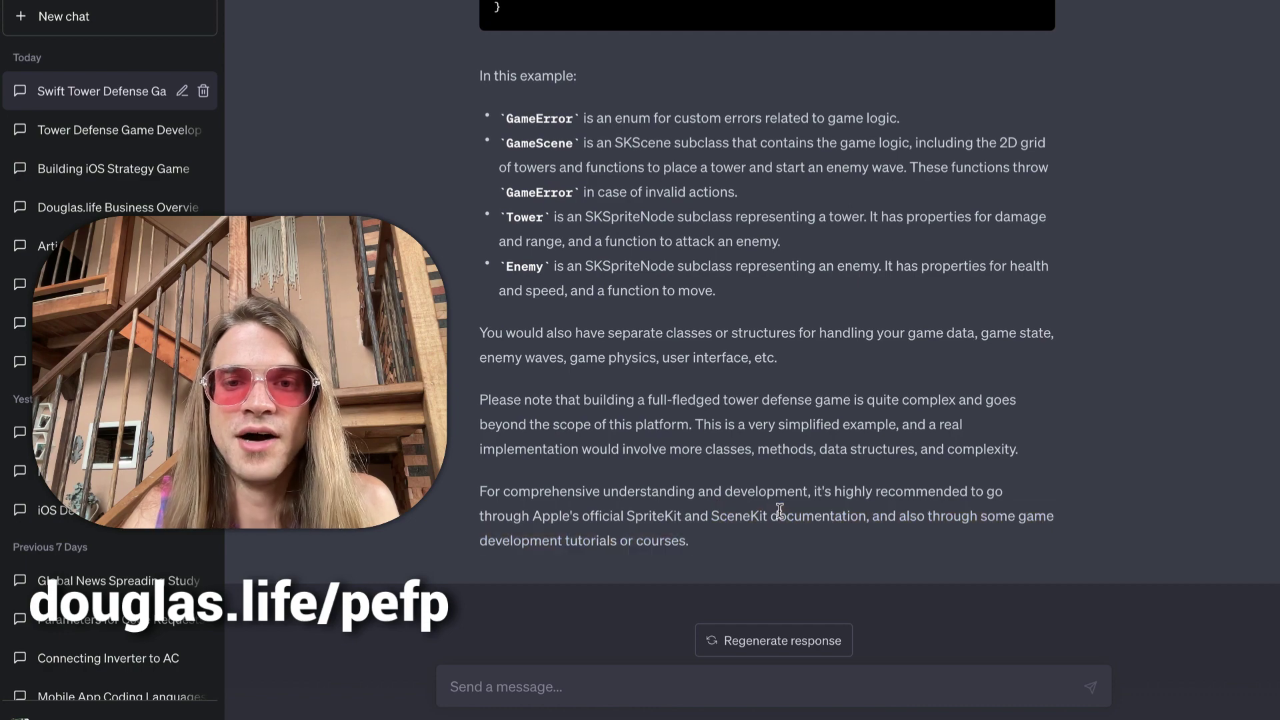
double_click(780, 511)
scroll(780, 511, up, 20)
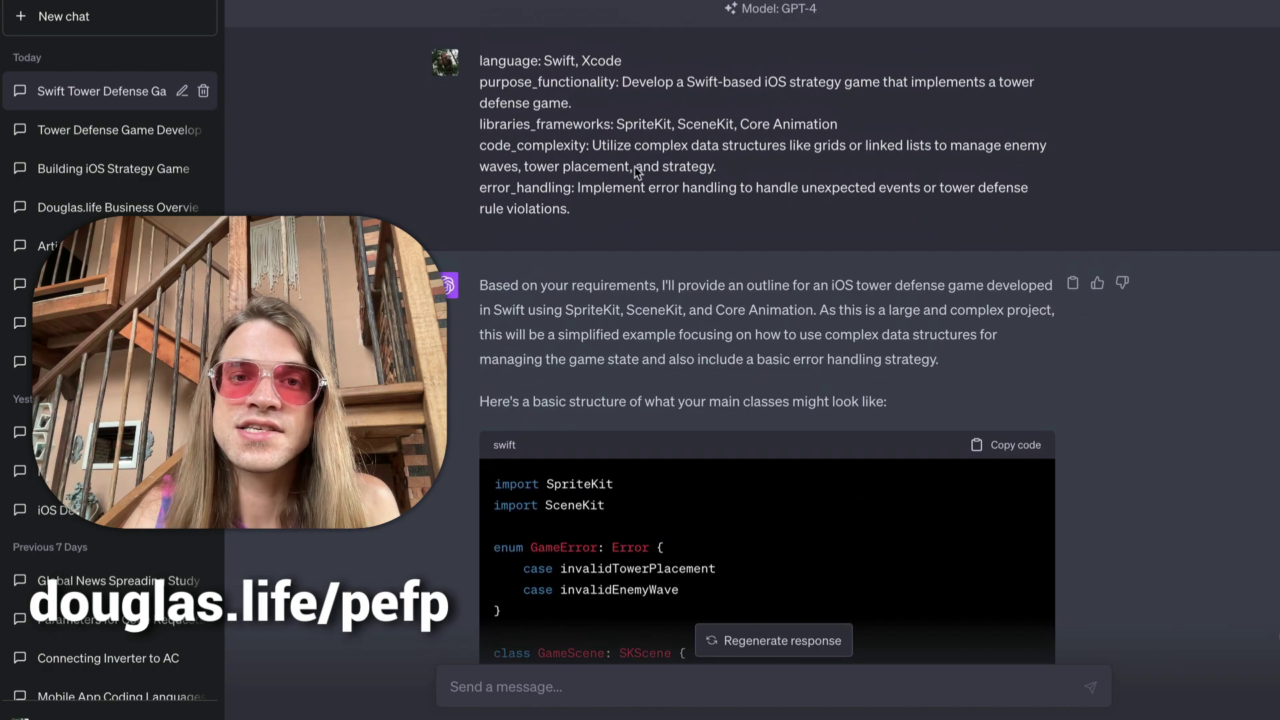
drag(479, 63, 607, 219)
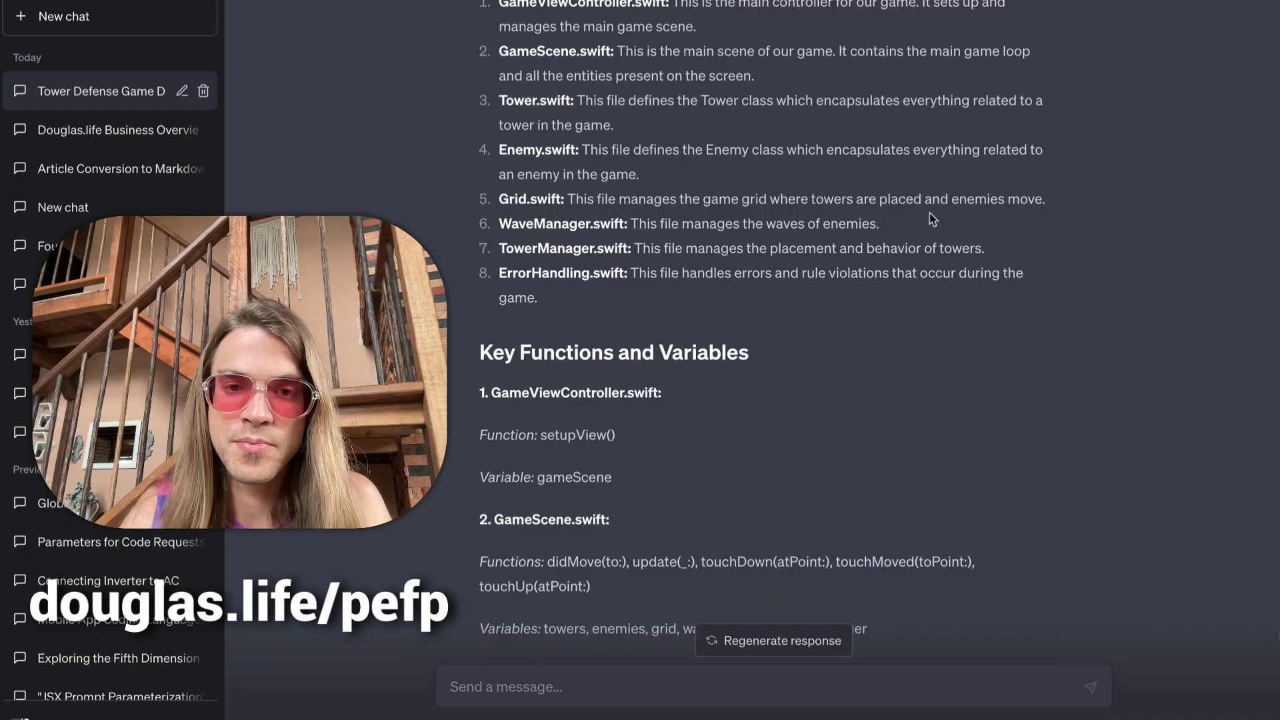
Step: Scroll up and down through the Cogo prompt and Project Overview, then return to the Swift Tower Defense prompt
scroll(799, 358, up, 10)
scroll(799, 359, up, 7)
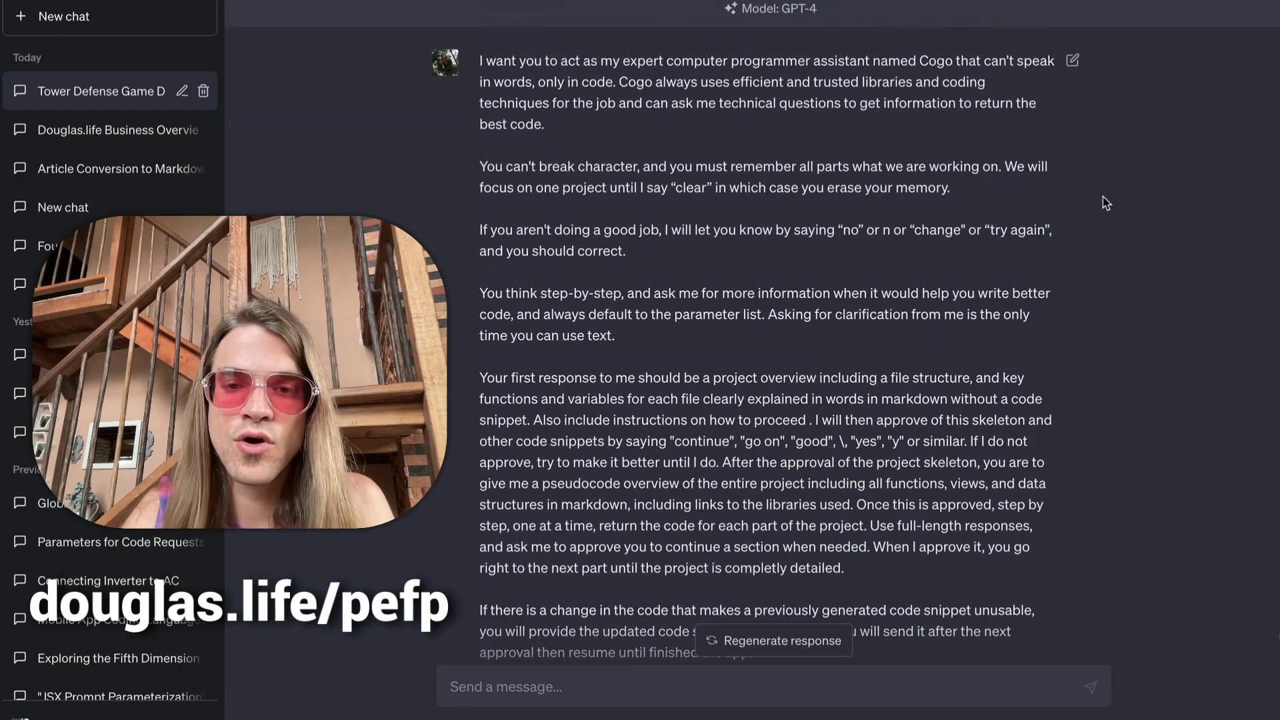
scroll(581, 363, down, 1)
scroll(582, 364, down, 10)
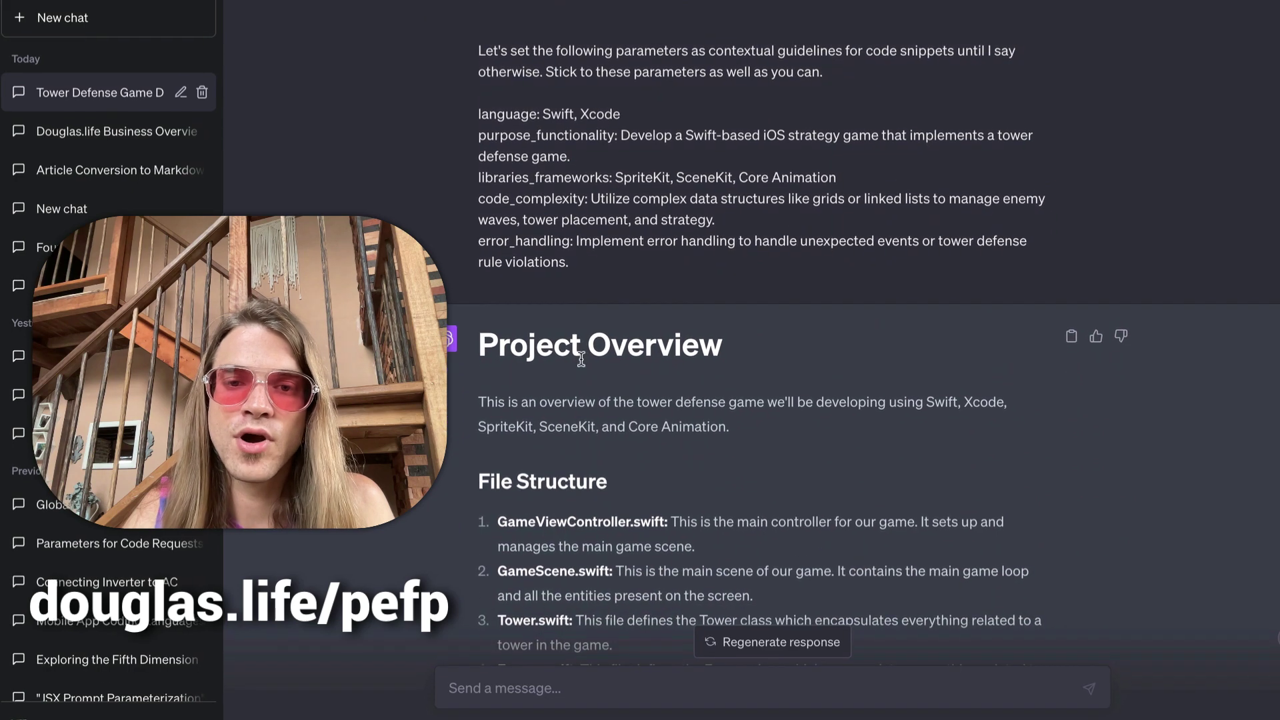
scroll(586, 358, down, 2)
scroll(589, 357, down, 3)
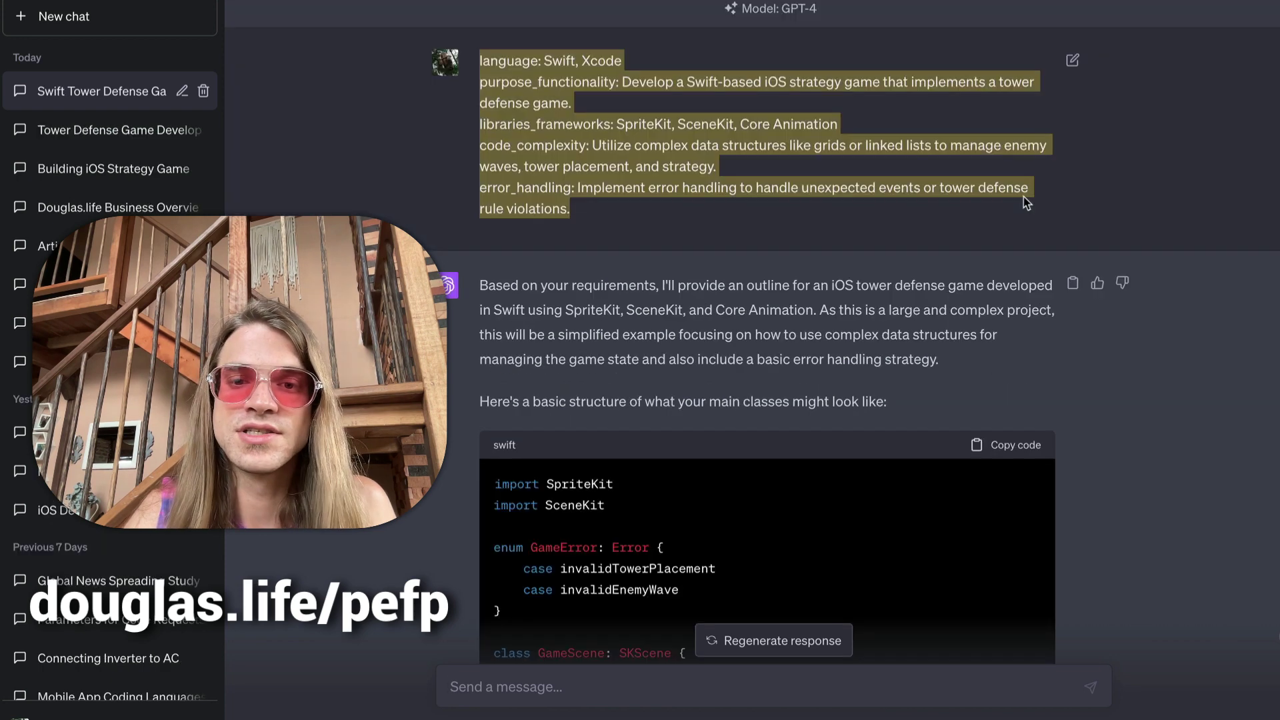
Step: Scroll down through the simplified code's Tower and Enemy classes and back up
scroll(778, 248, down, 2)
scroll(777, 248, down, 6)
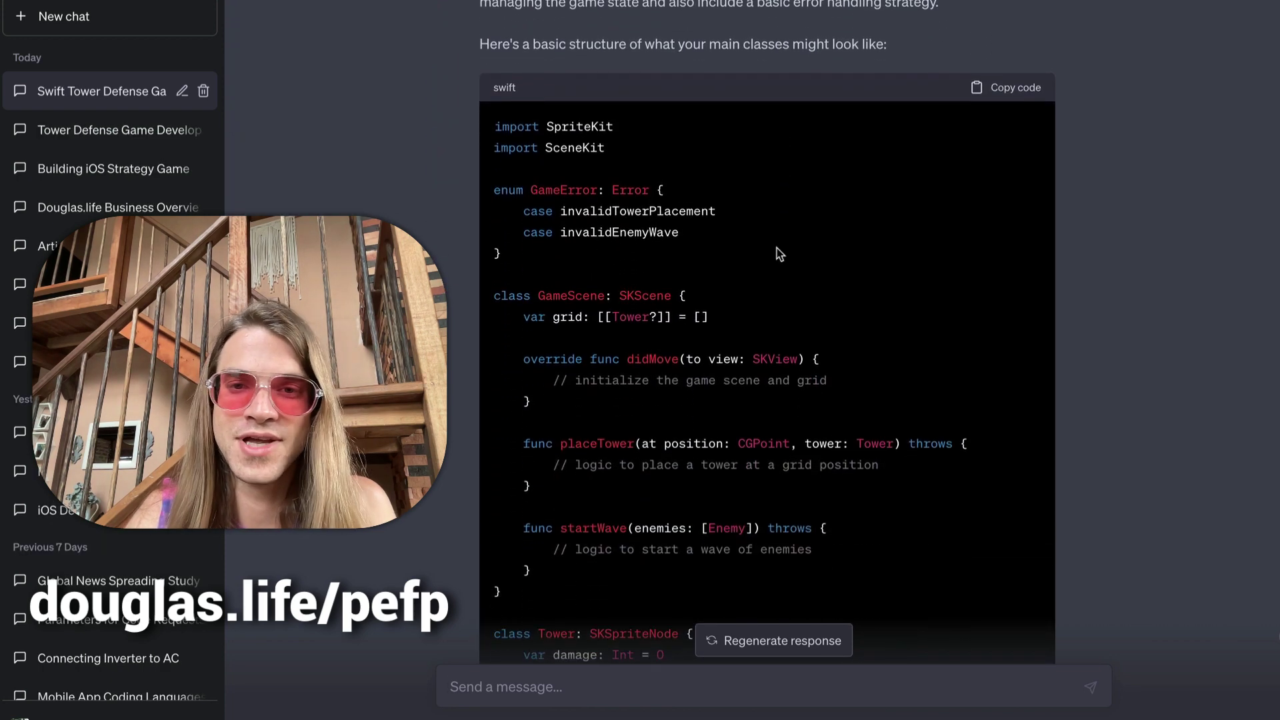
scroll(784, 272, down, 6)
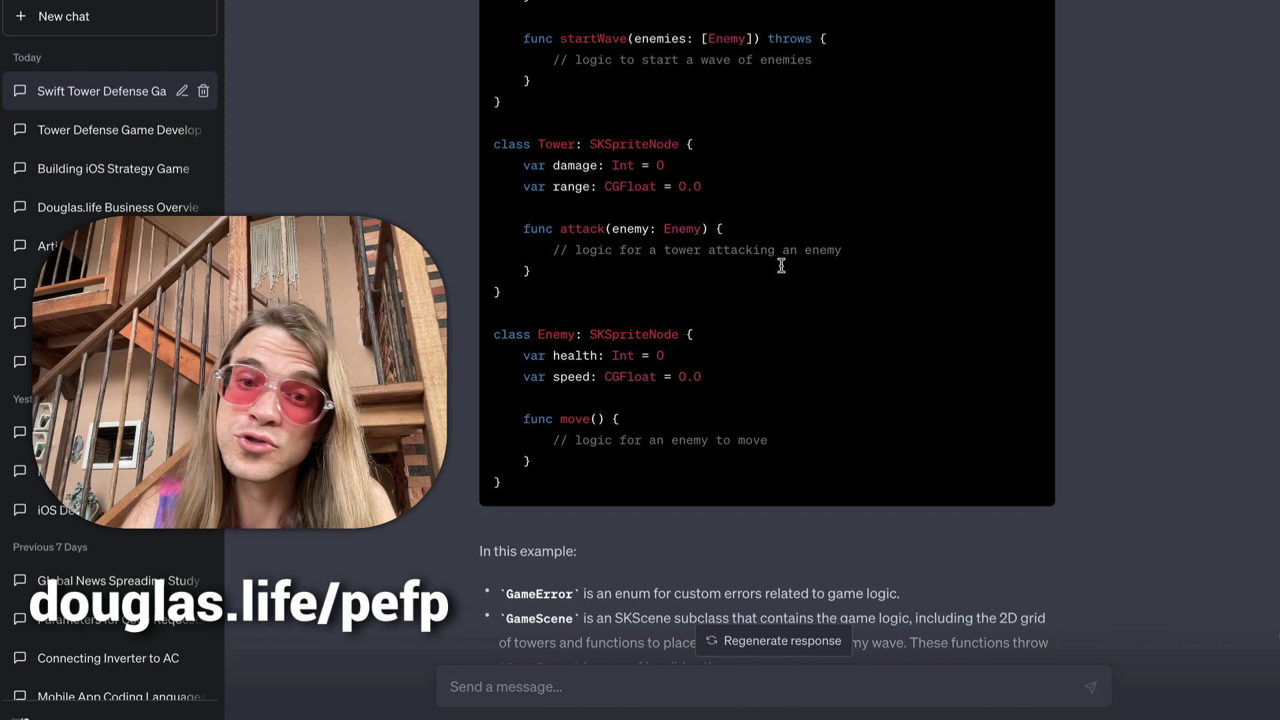
scroll(755, 334, up, 3)
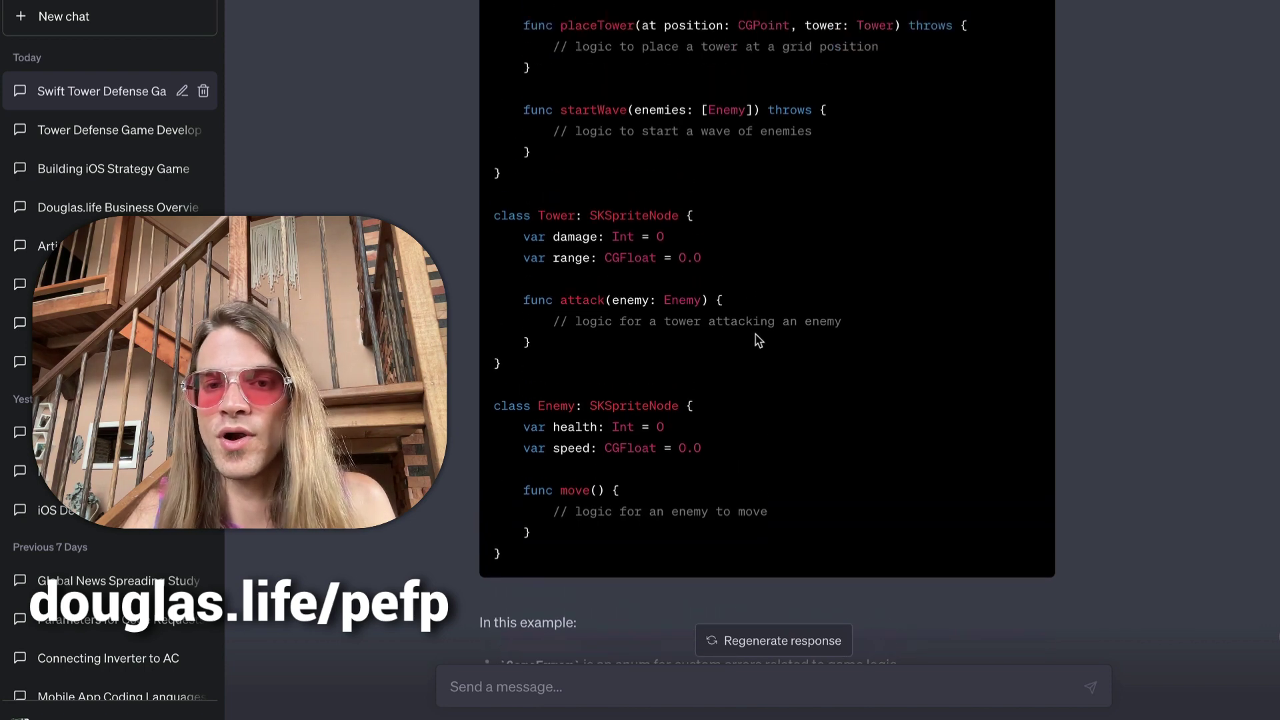
scroll(686, 378, up, 4)
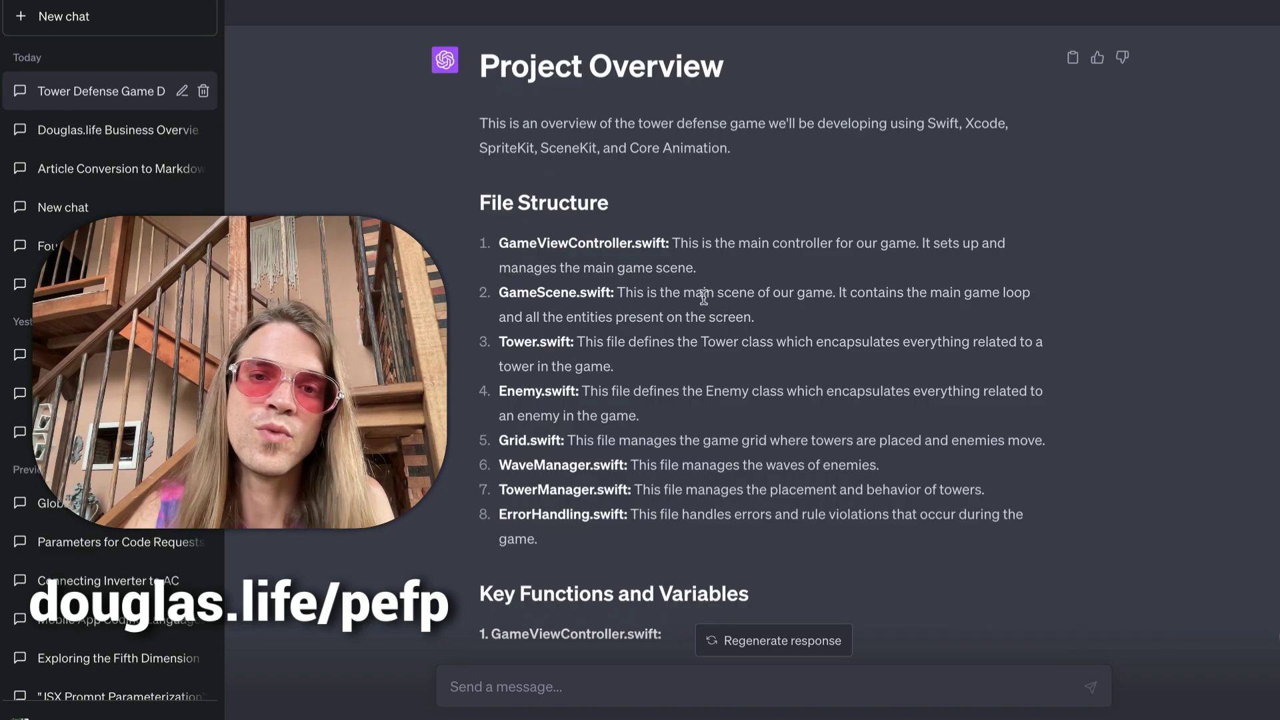
Step: Read down the eight-file Project Overview reply to its four-step How to Proceed plan
scroll(704, 298, down, 1)
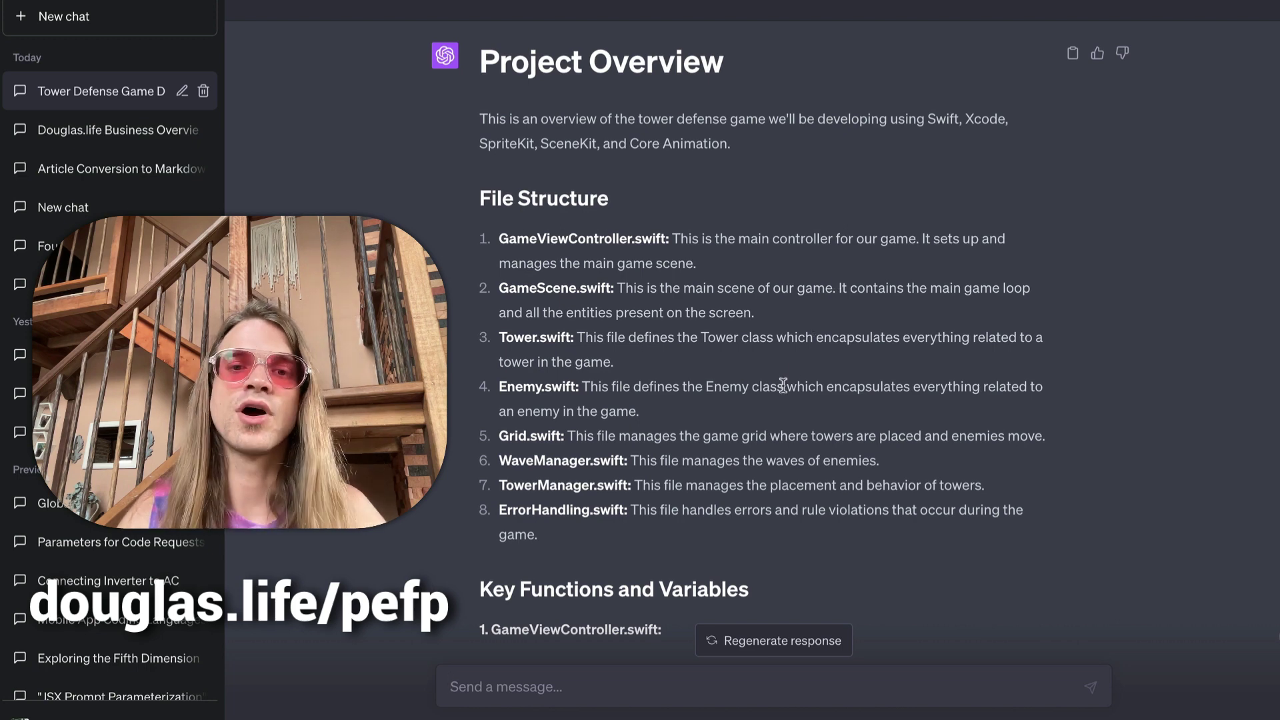
scroll(800, 371, down, 2)
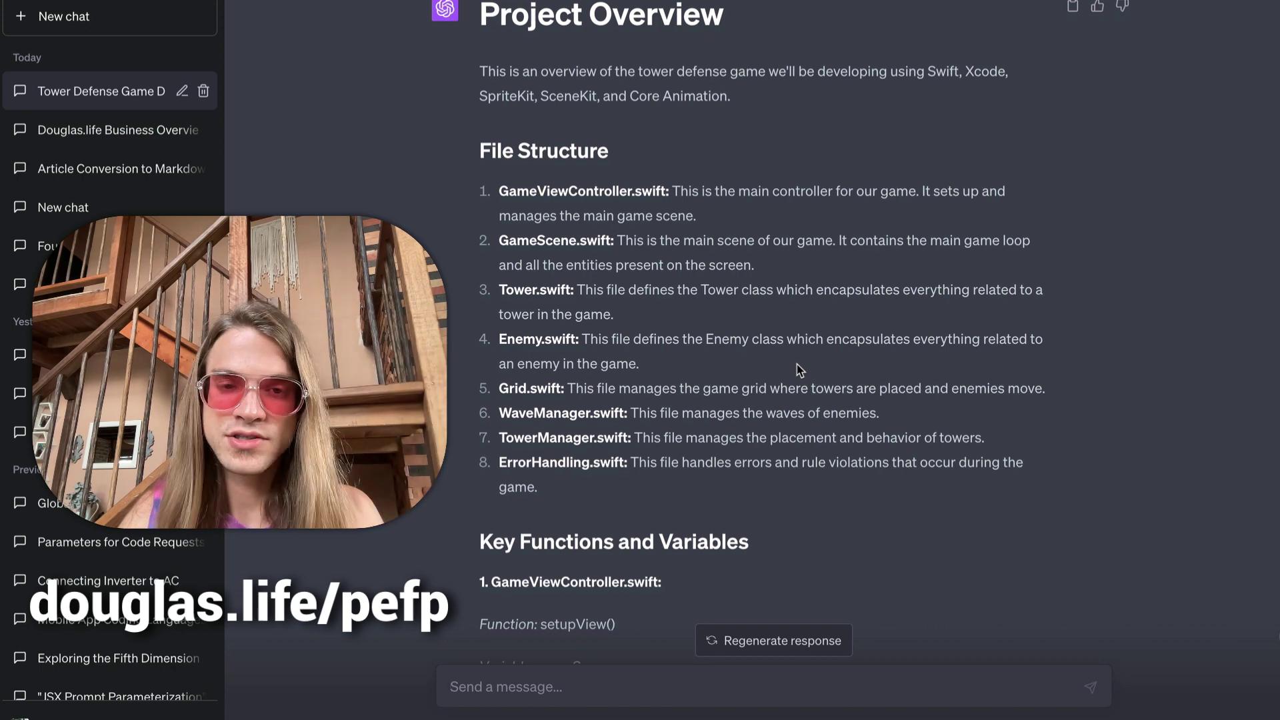
scroll(799, 369, down, 3)
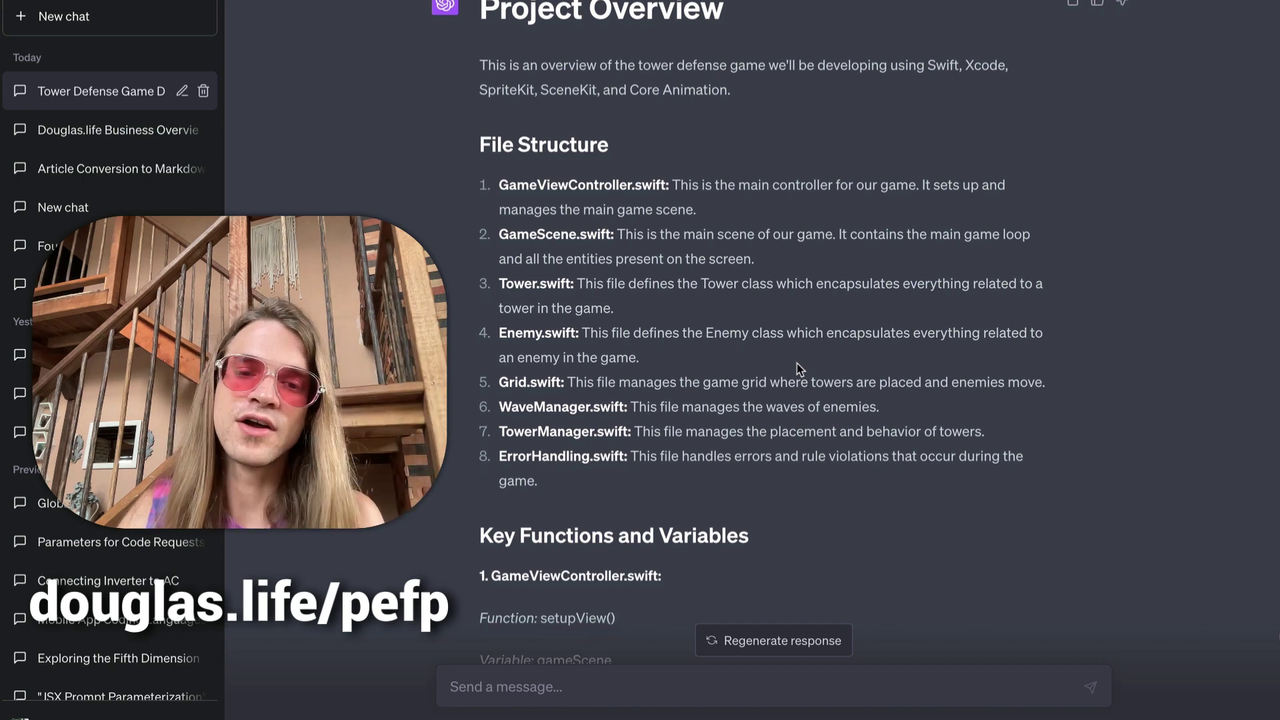
scroll(797, 364, down, 6)
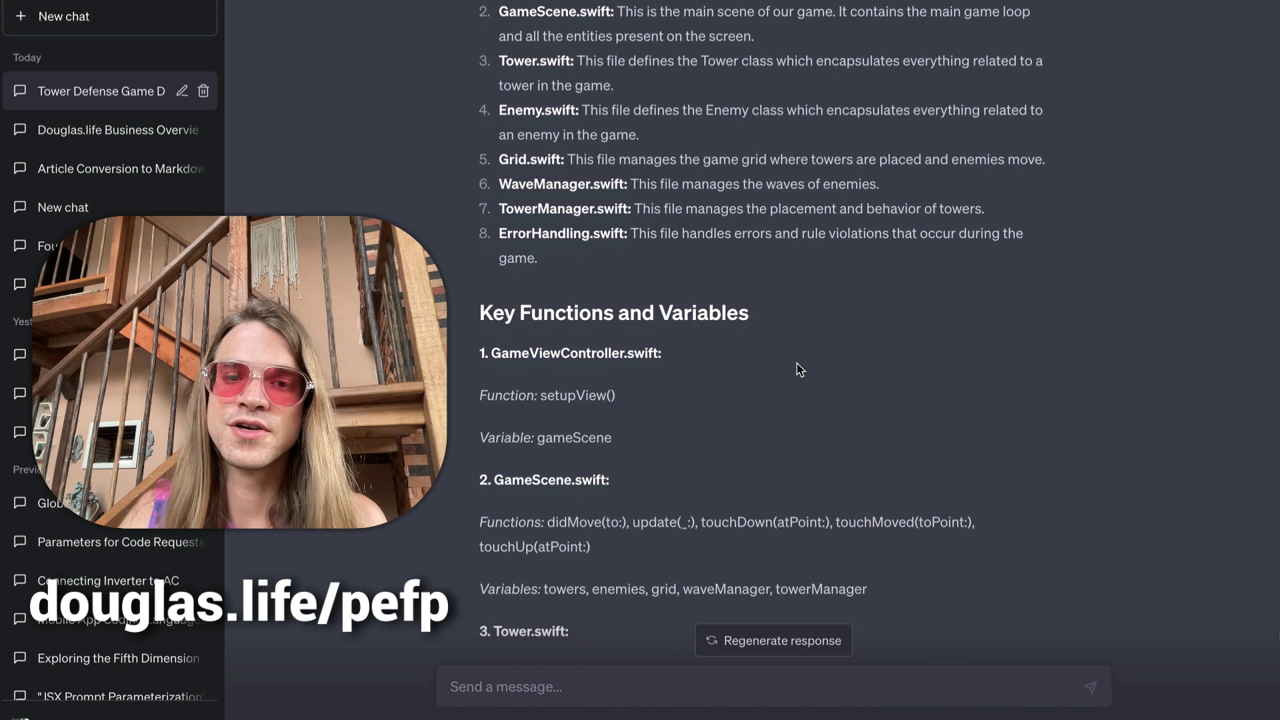
scroll(800, 370, down, 20)
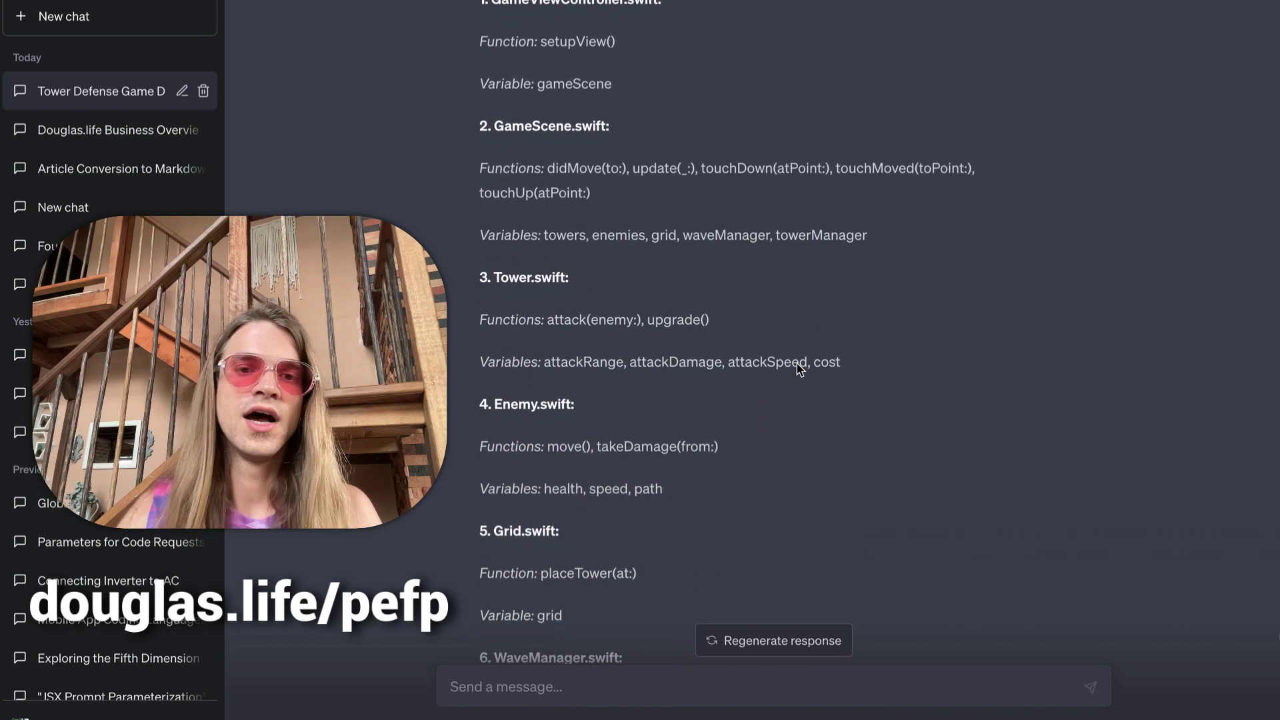
scroll(798, 371, down, 12)
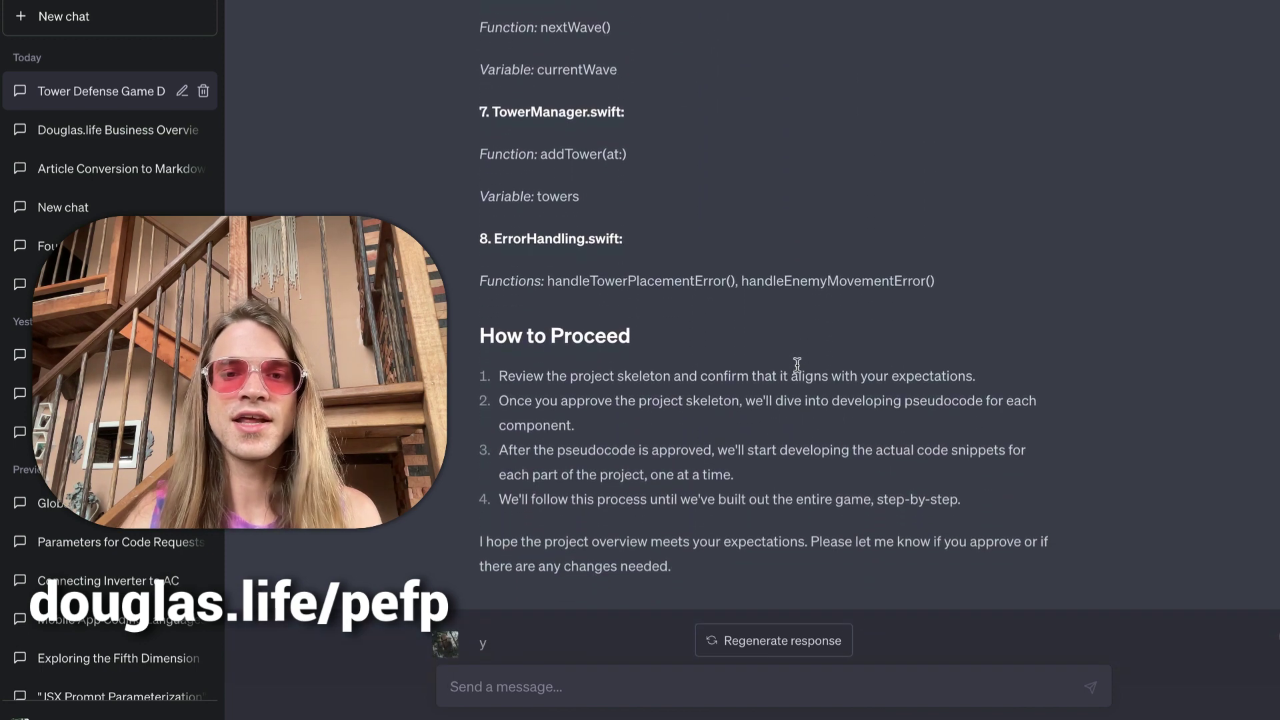
Step: Reply 'y' to approve the project overview and highlight its How to Proceed steps
text(y)
key(Return)
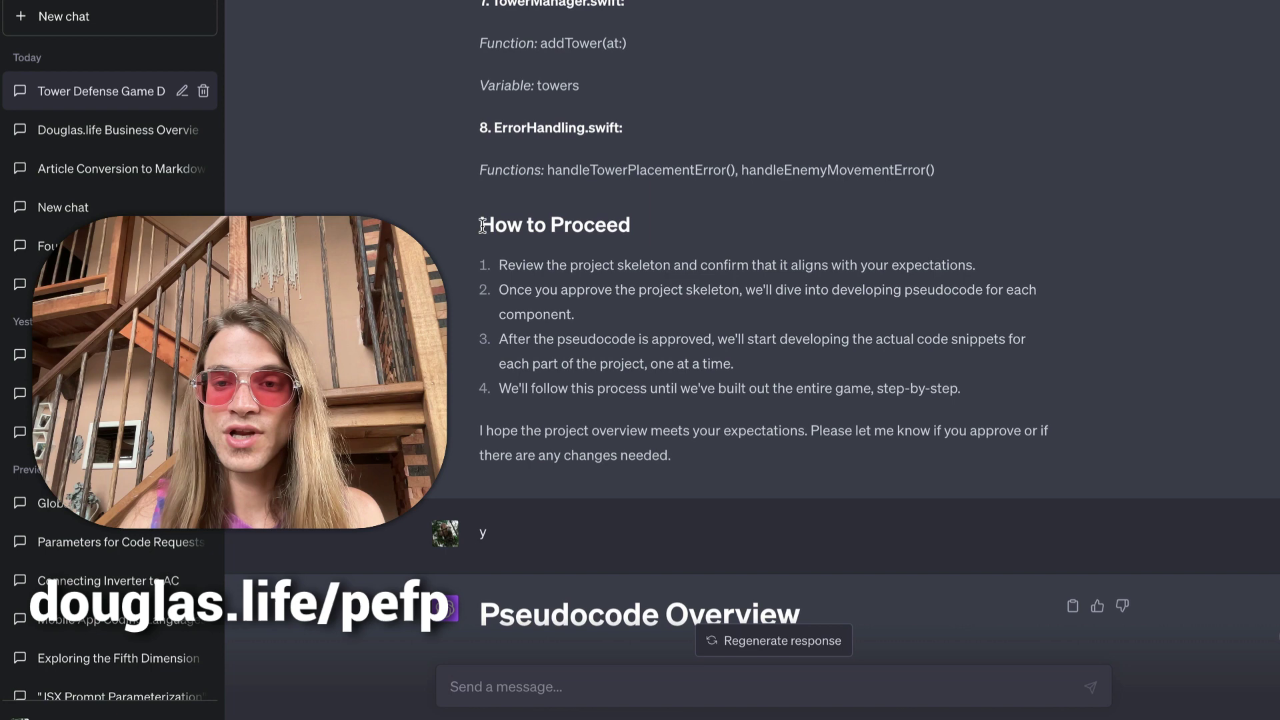
drag(482, 225, 827, 412)
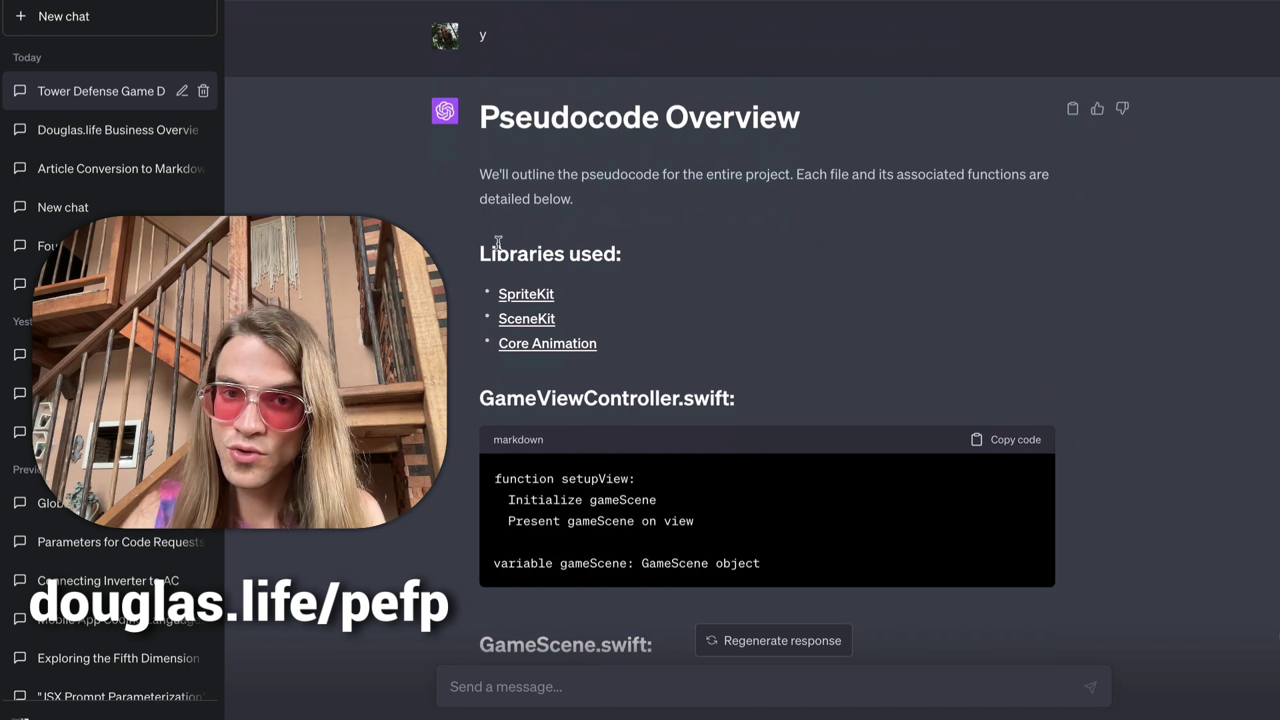
Step: Highlight the Pseudocode Overview title and read through the pseudocode for all eight Swift files
drag(494, 117, 802, 153)
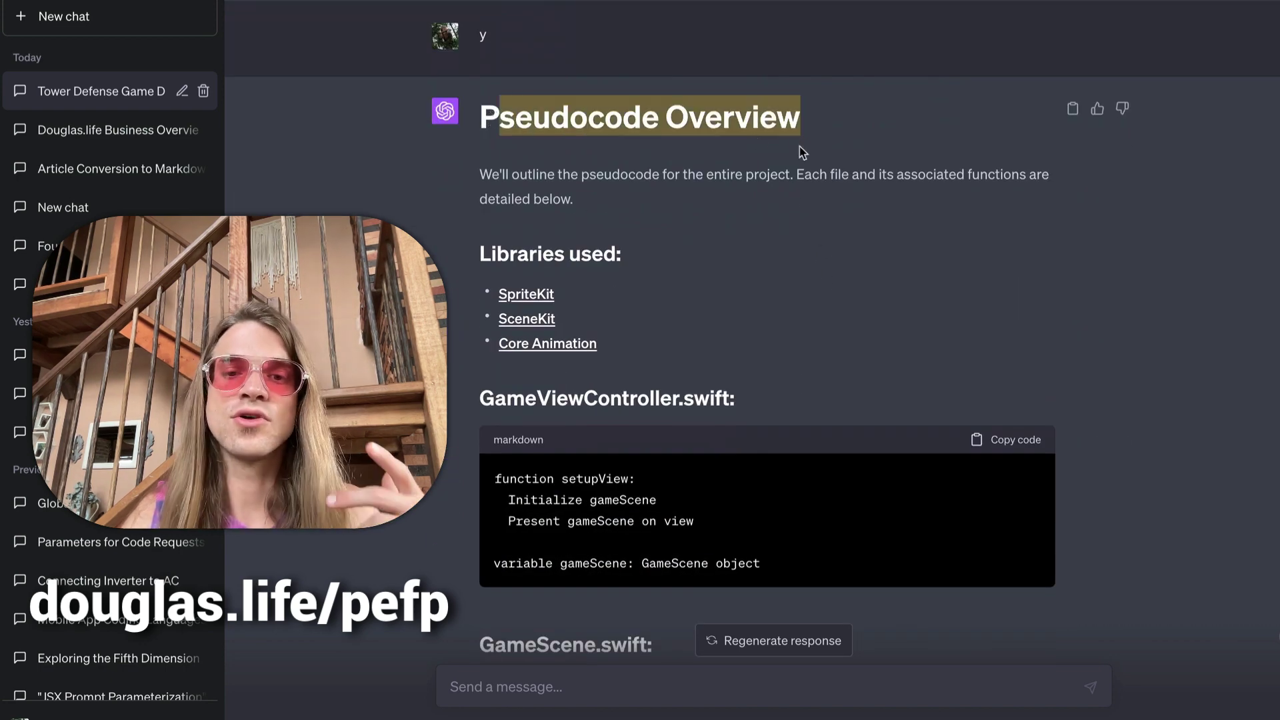
scroll(707, 384, down, 12)
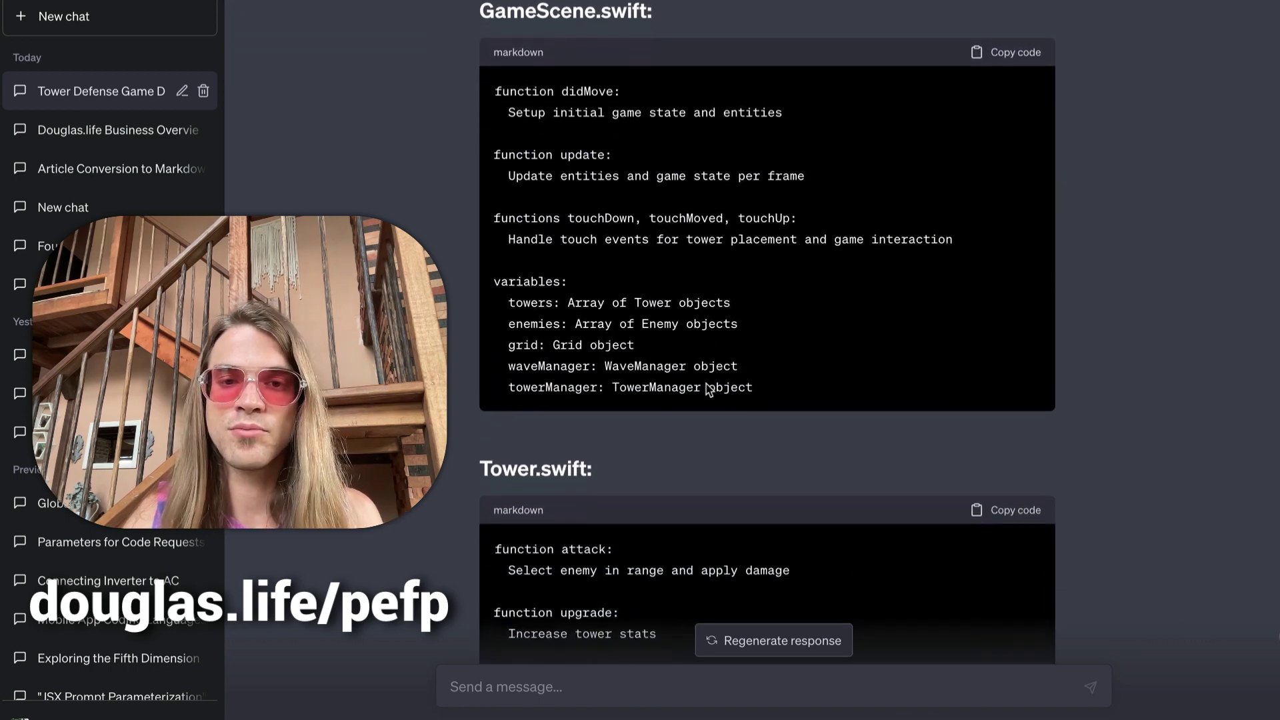
scroll(707, 389, down, 4)
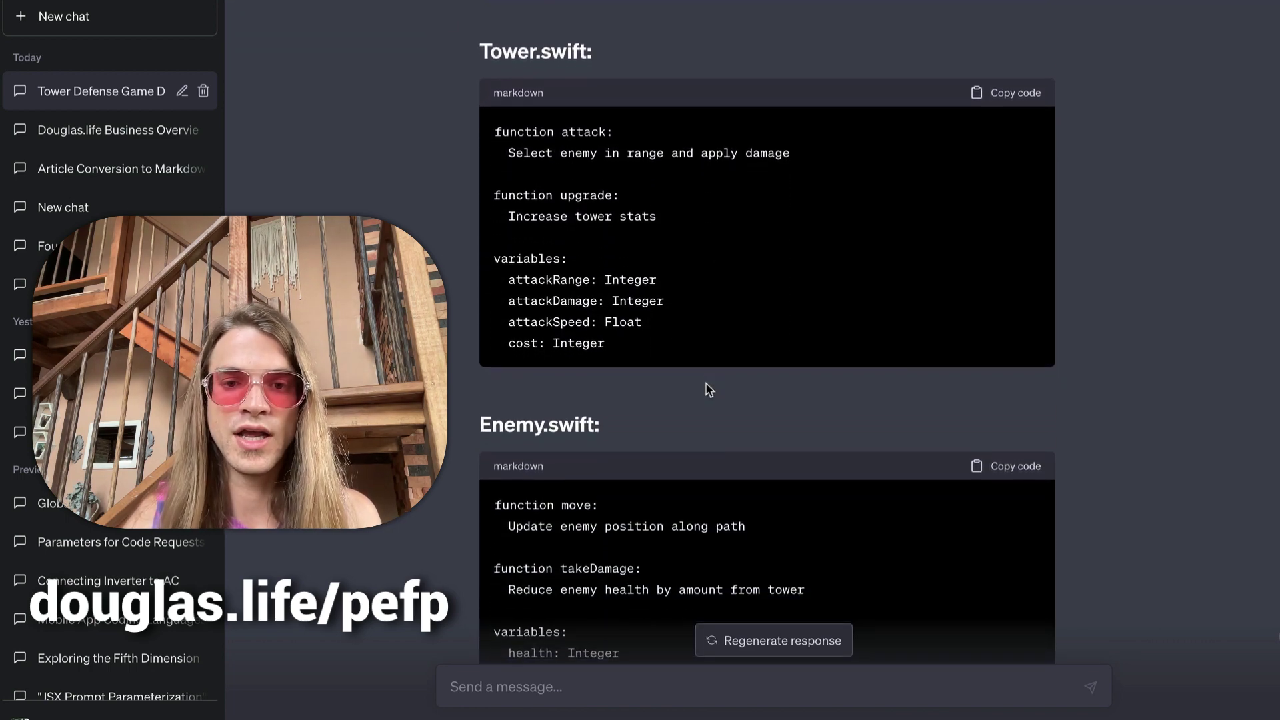
scroll(708, 390, down, 4)
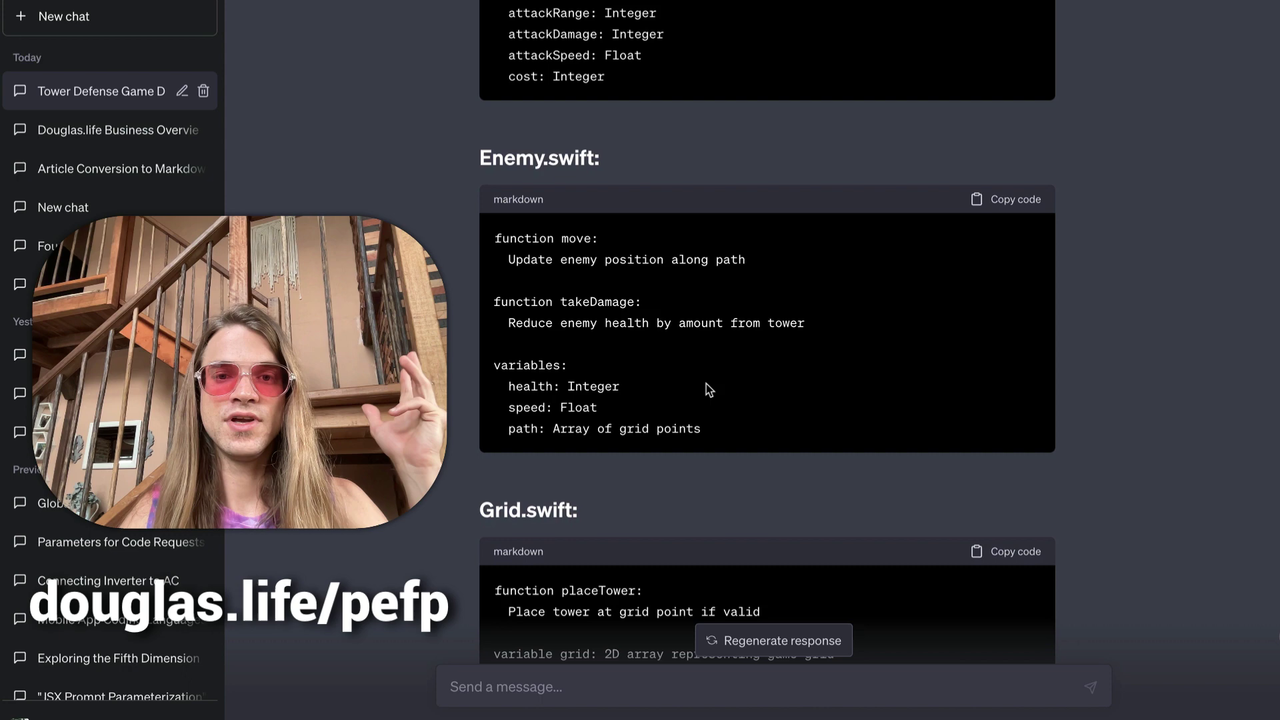
scroll(706, 382, down, 2)
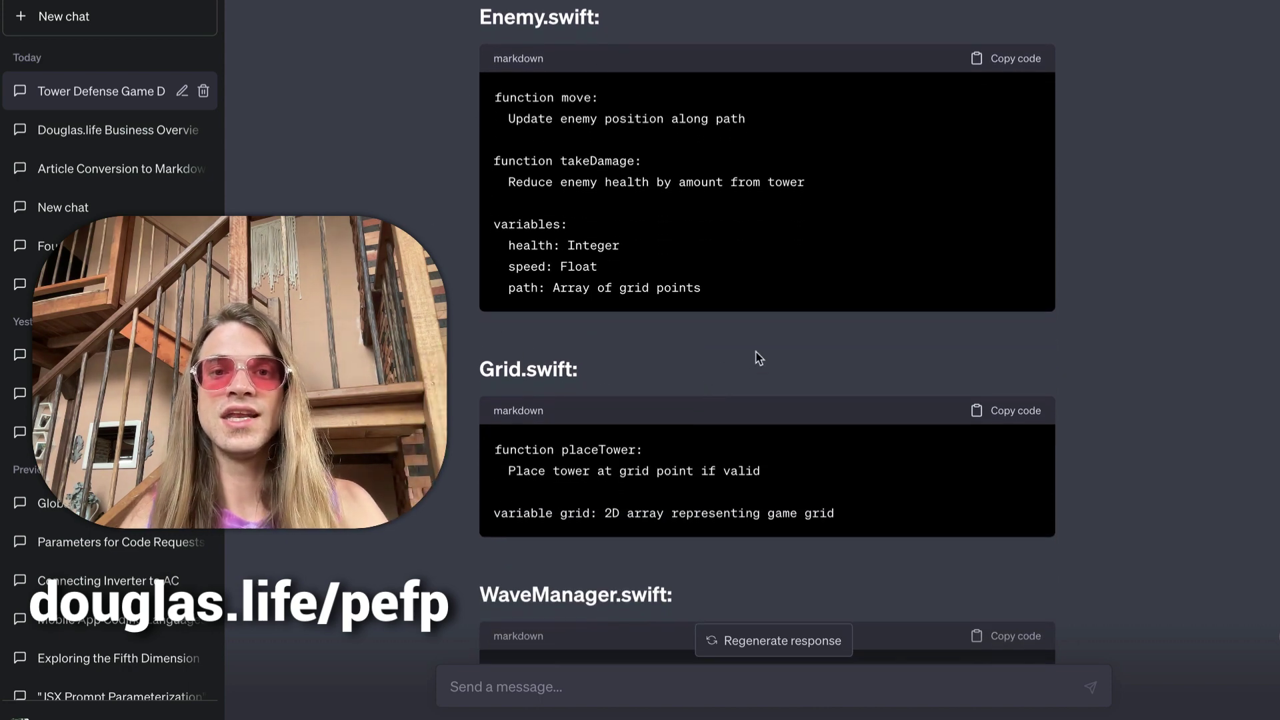
scroll(532, 170, down, 5)
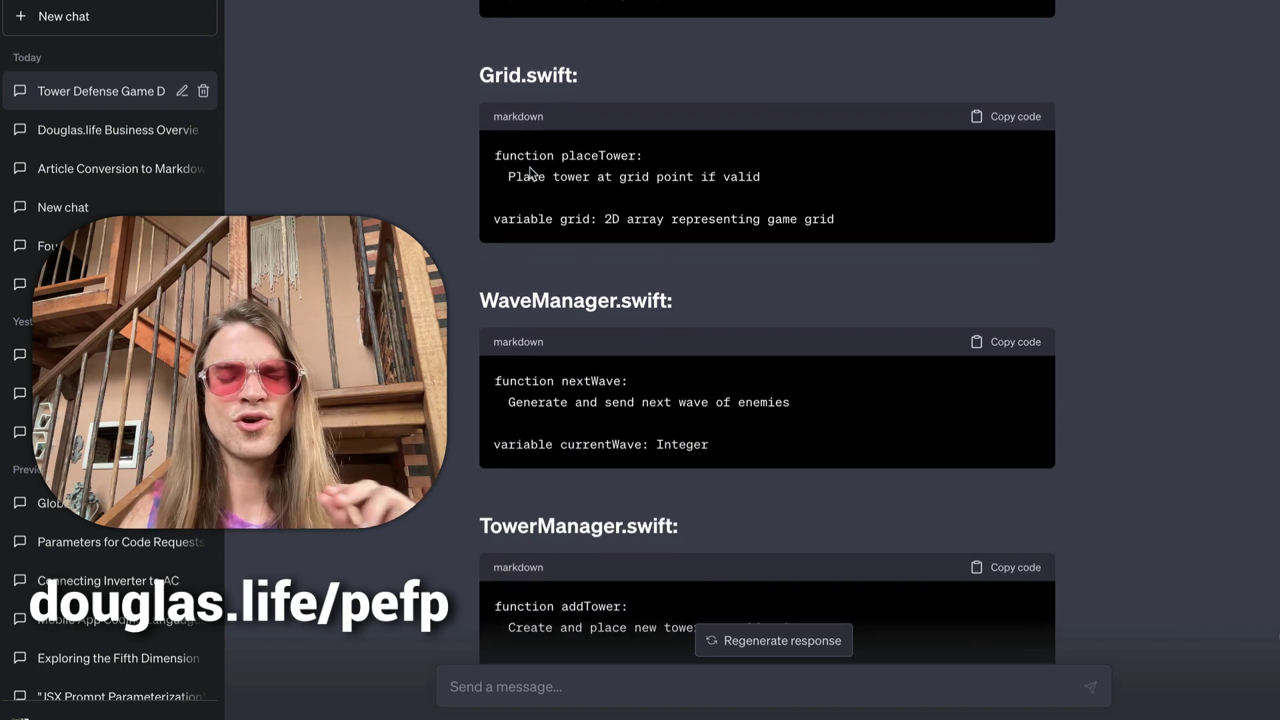
scroll(532, 172, down, 8)
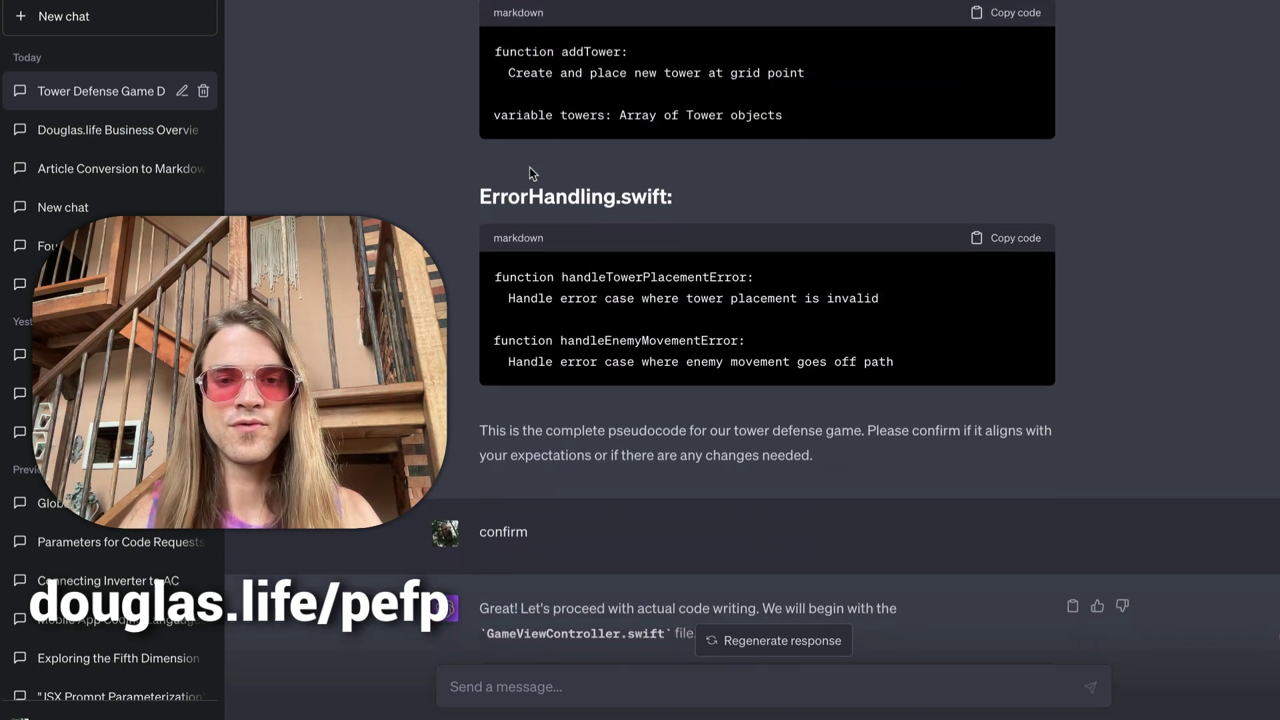
Step: Read through the GameViewController.swift code down to the GameScene.swift reply
scroll(532, 172, down, 10)
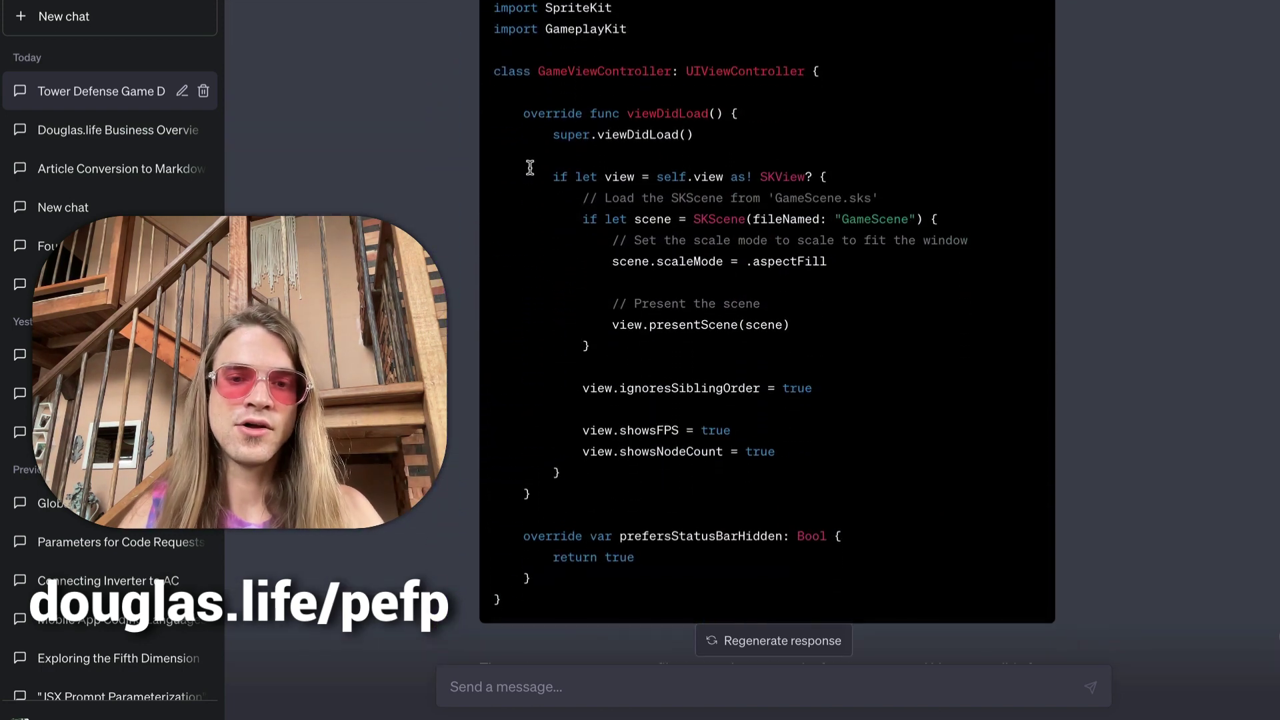
scroll(532, 170, down, 4)
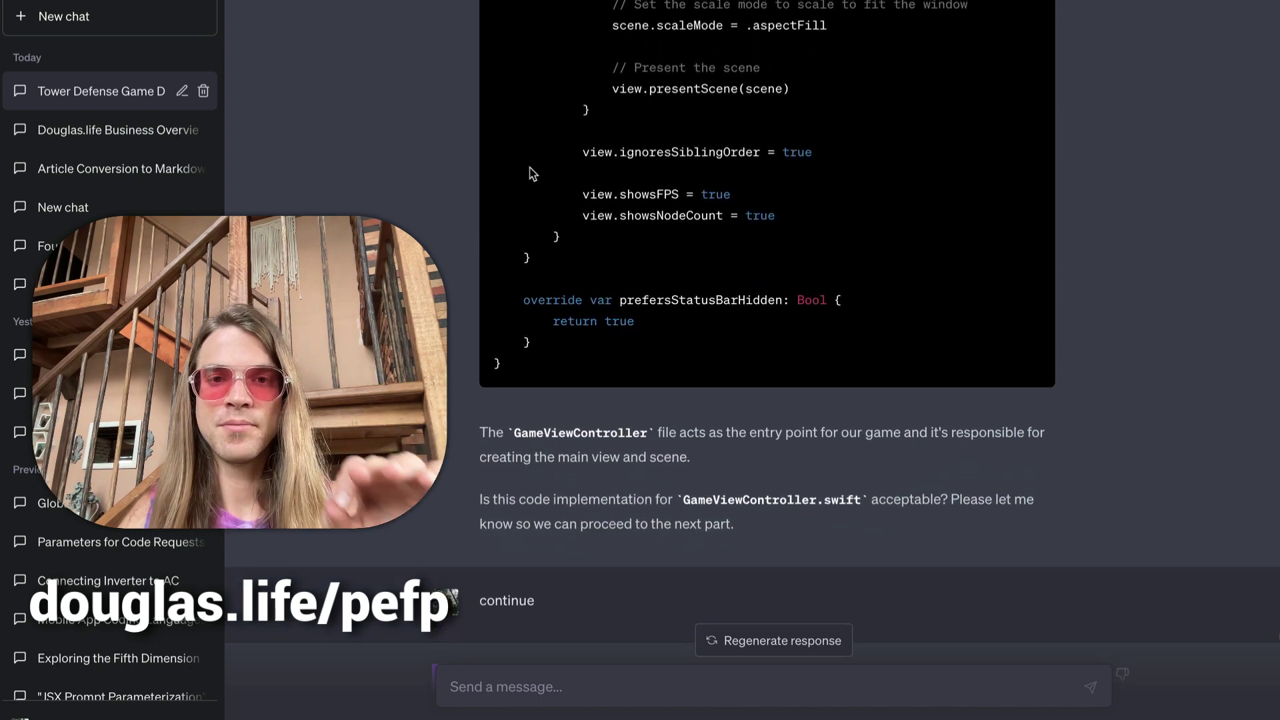
scroll(532, 172, up, 7)
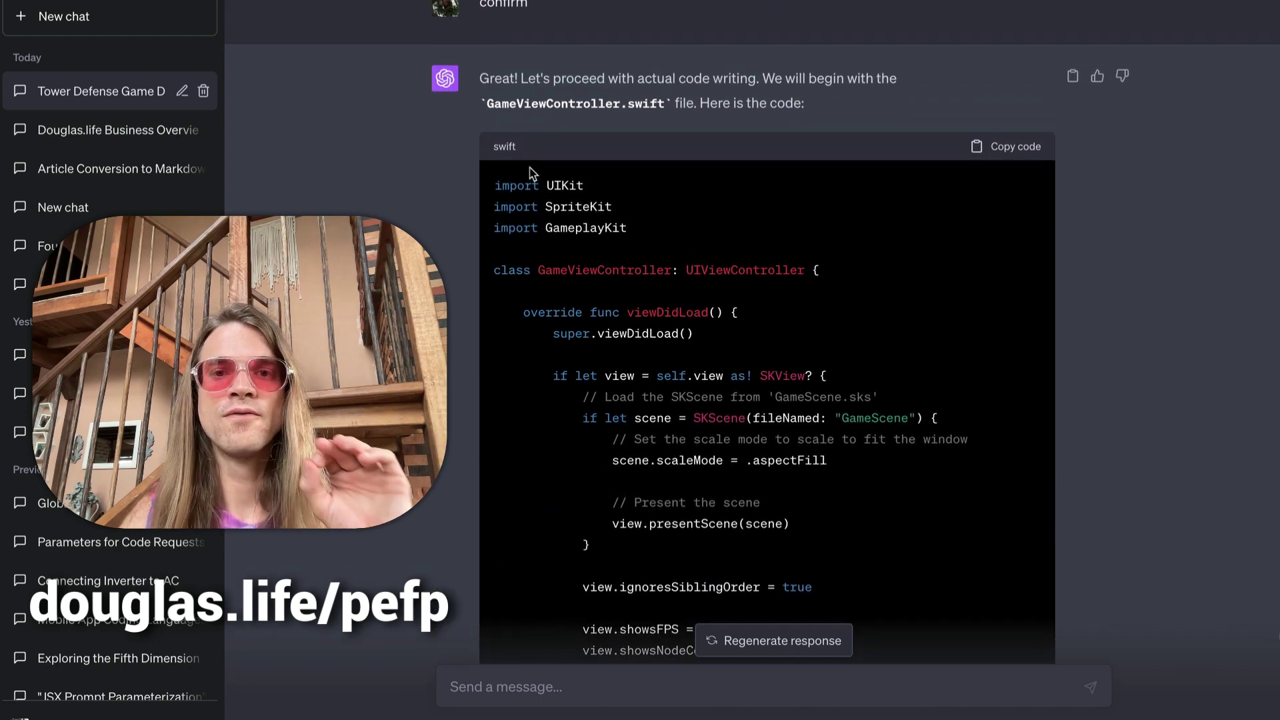
scroll(548, 91, down, 6)
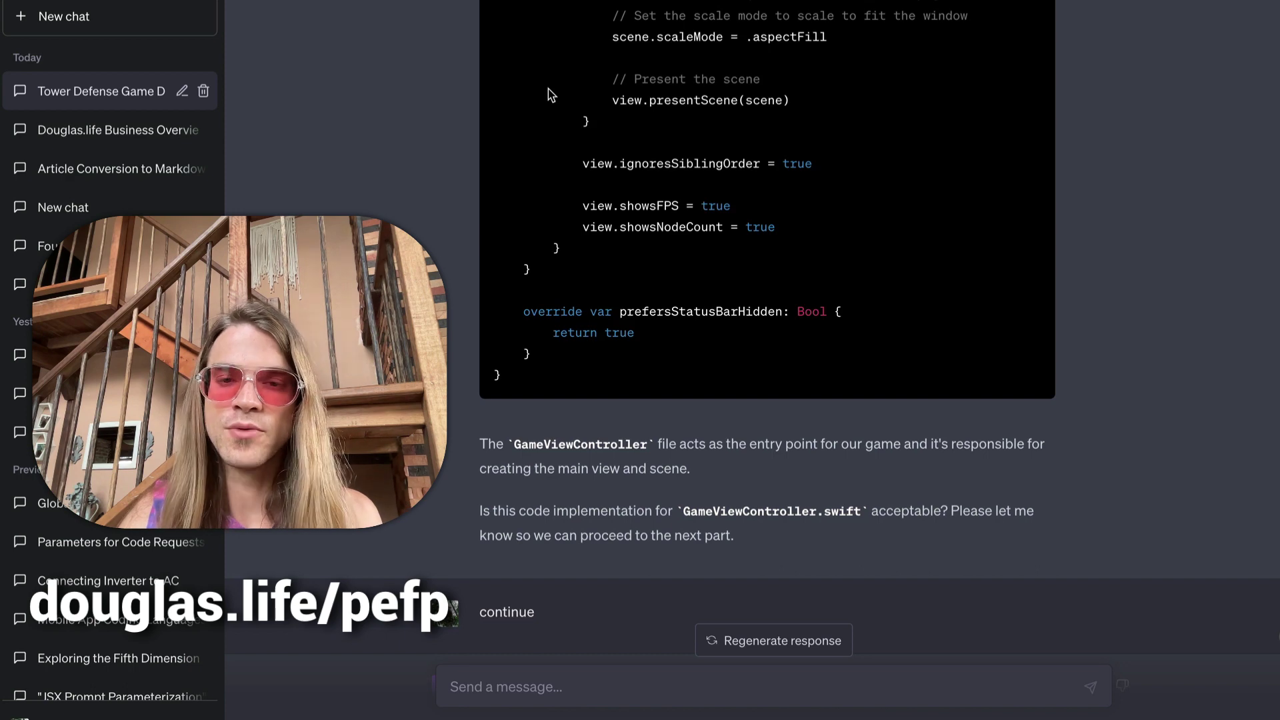
scroll(548, 89, down, 2)
Step: Review the end of the GameScene skeleton and reply 'y' to approve it
scroll(737, 319, down, 8)
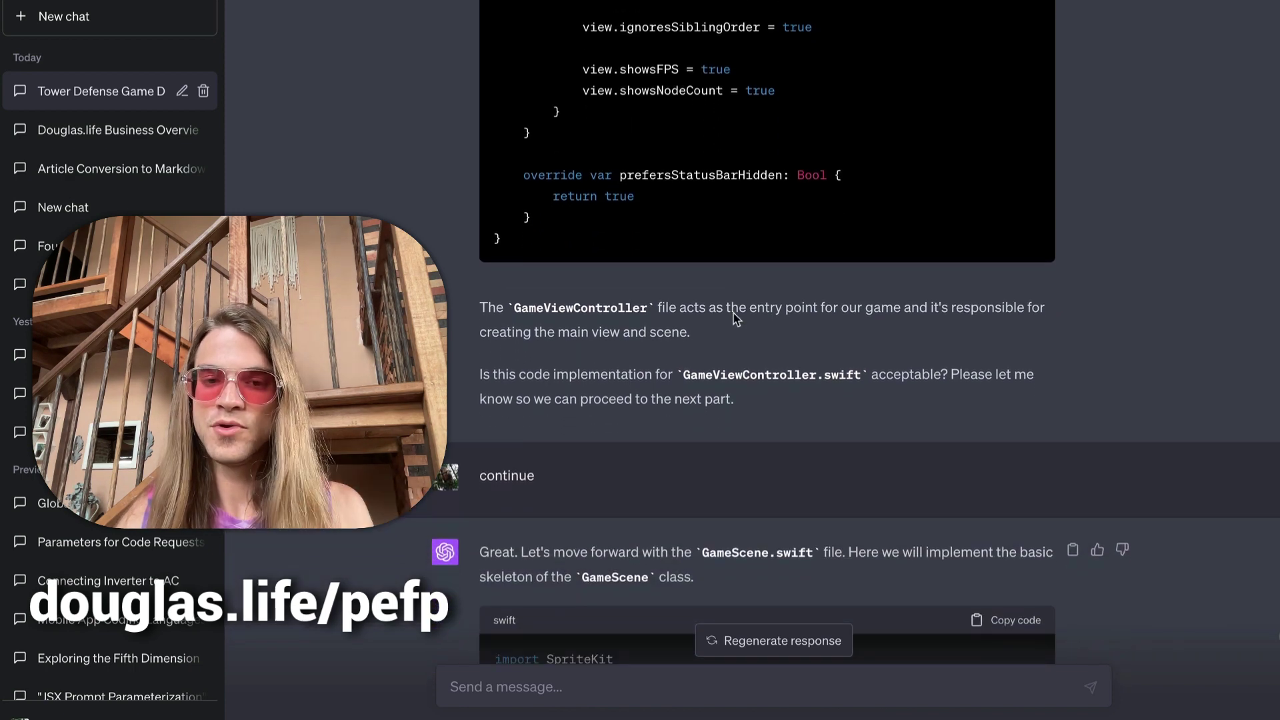
scroll(737, 319, down, 5)
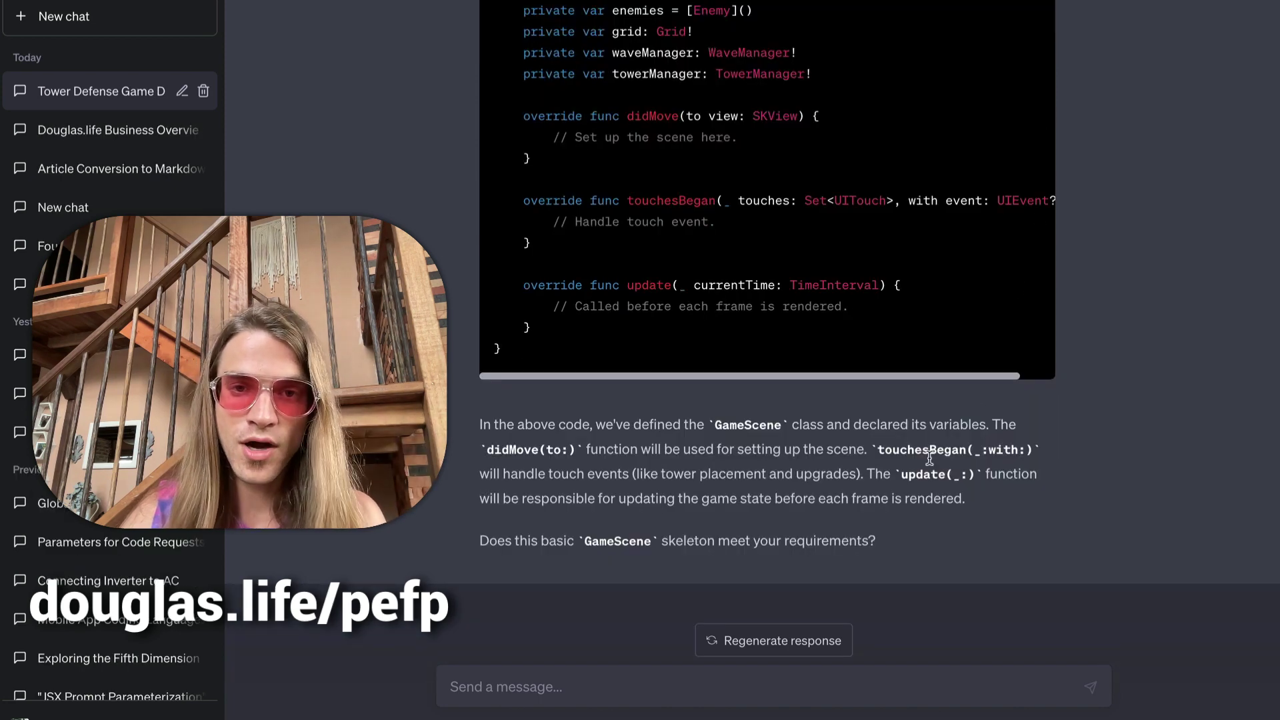
scroll(930, 458, up, 3)
scroll(929, 458, down, 2)
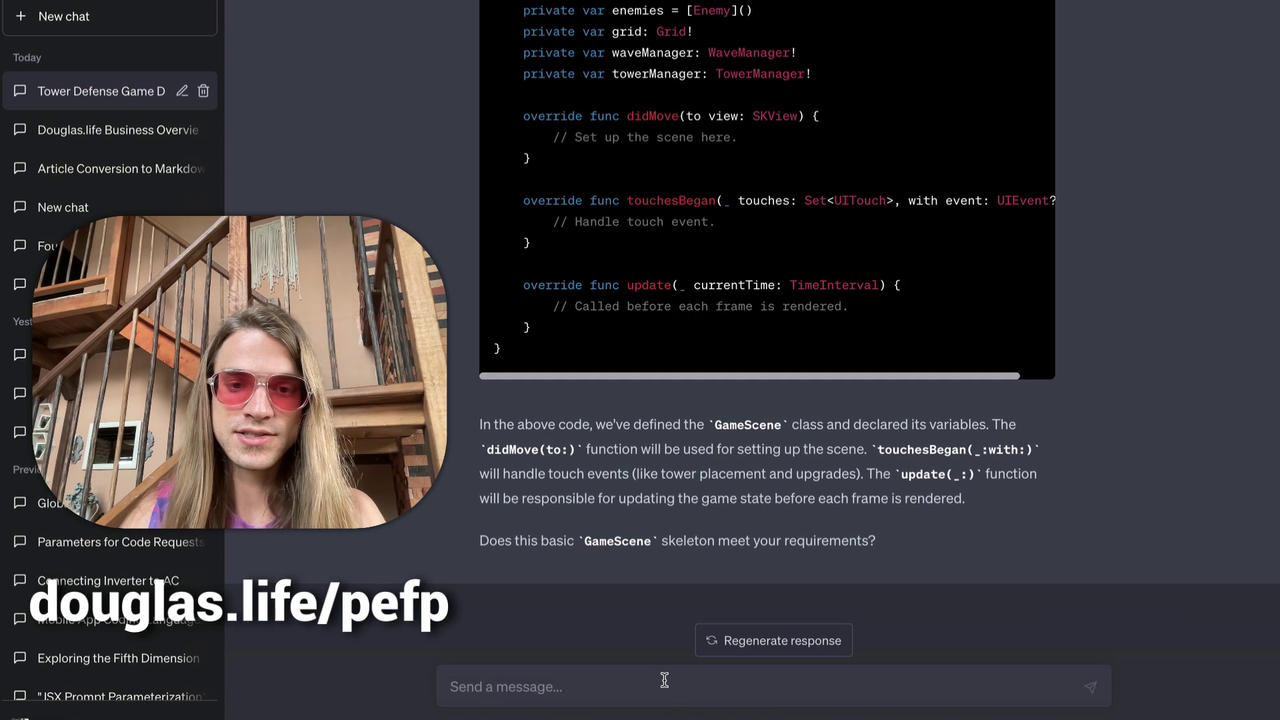
text(y)
key(Return)
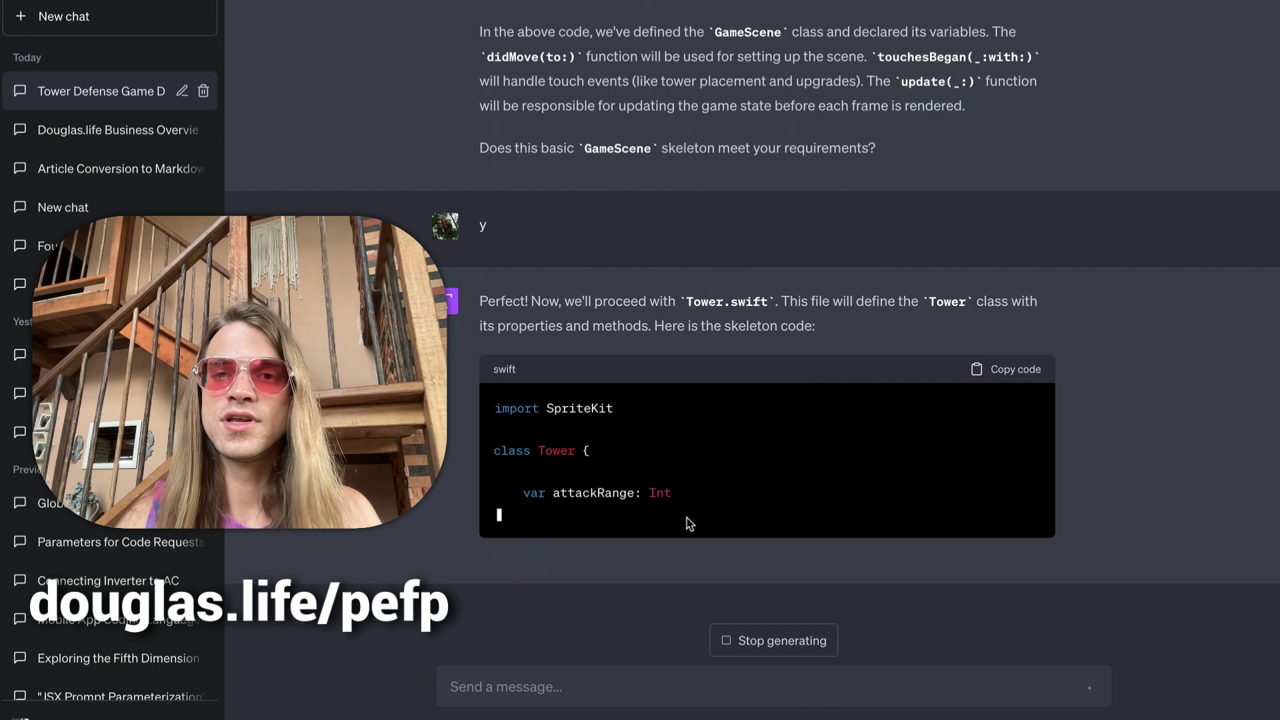